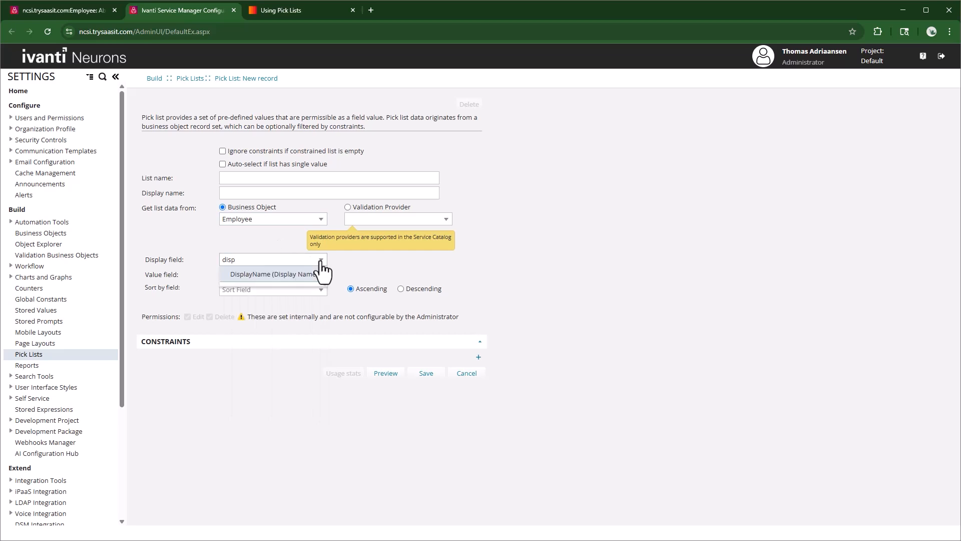
click(320, 273)
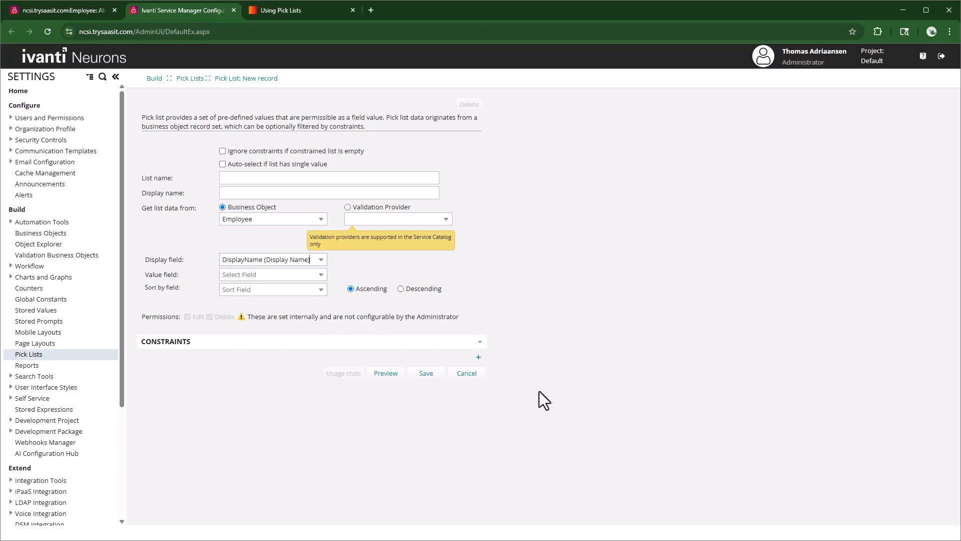
click(477, 388)
click(480, 318)
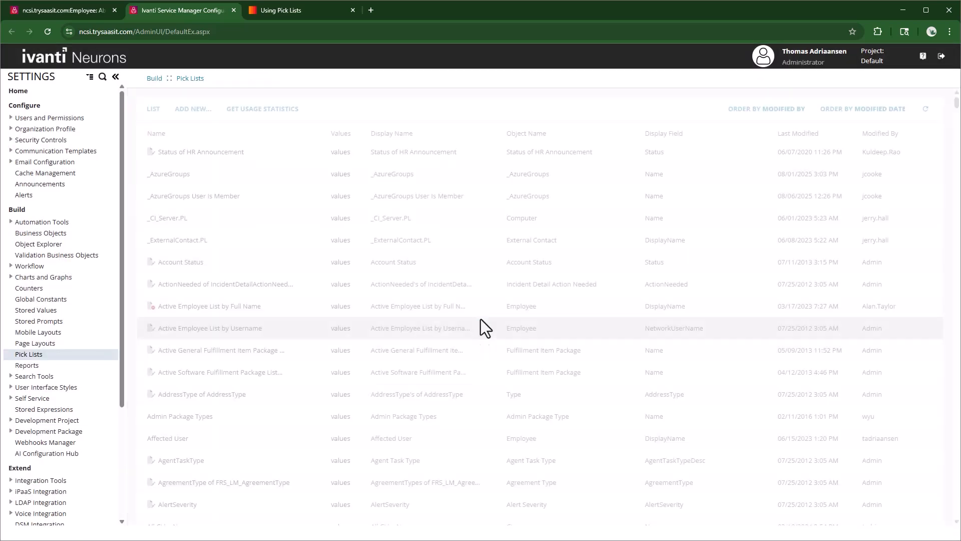
- Start creating a new stand-alone business object in the configuration settings
click(106, 10)
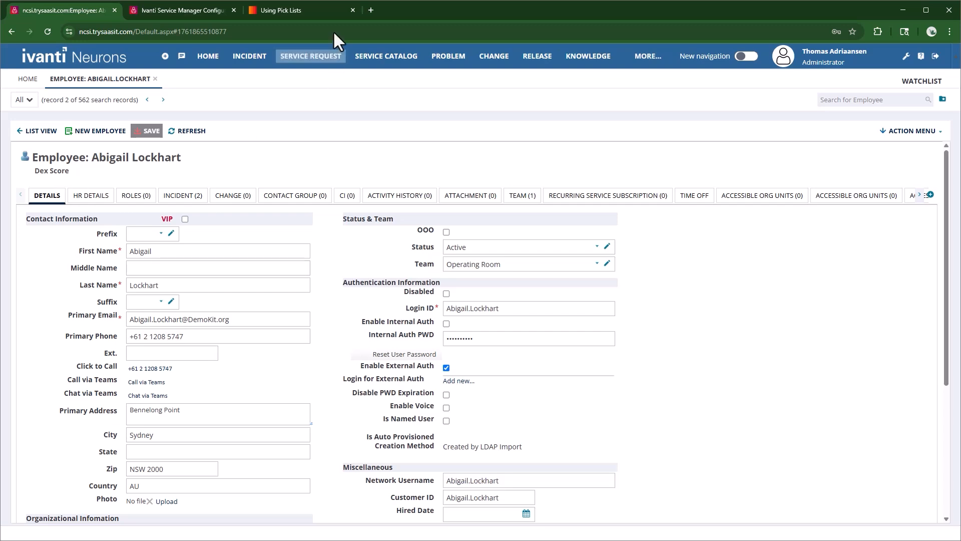
click(175, 7)
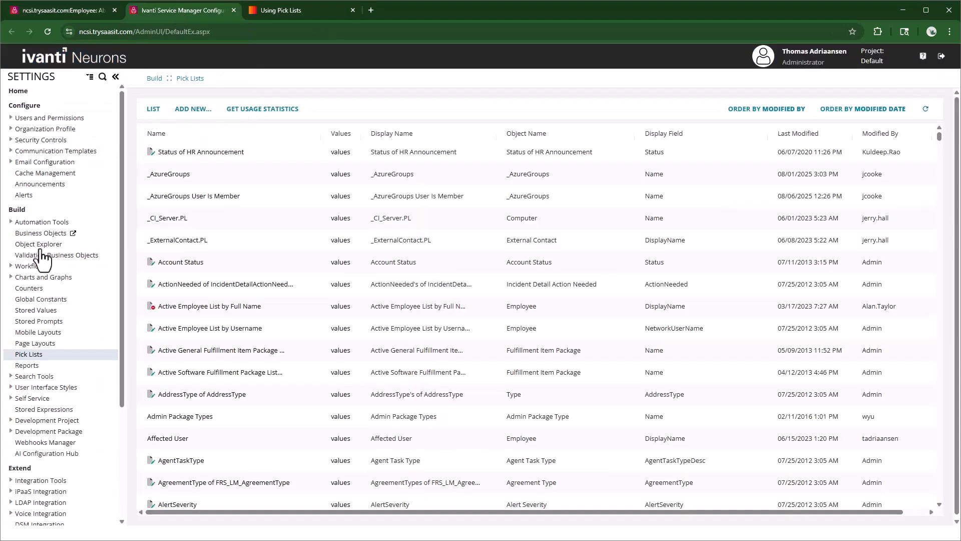
click(33, 237)
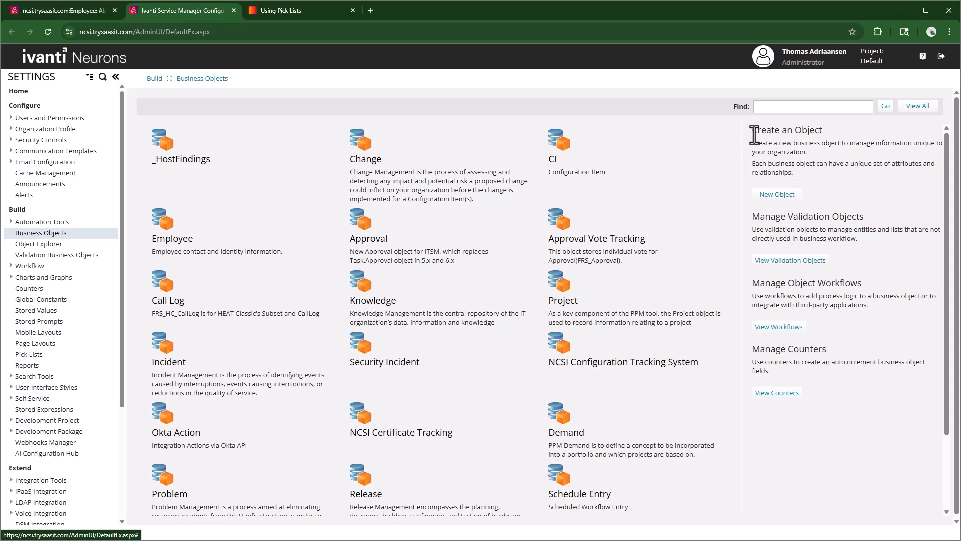
click(781, 196)
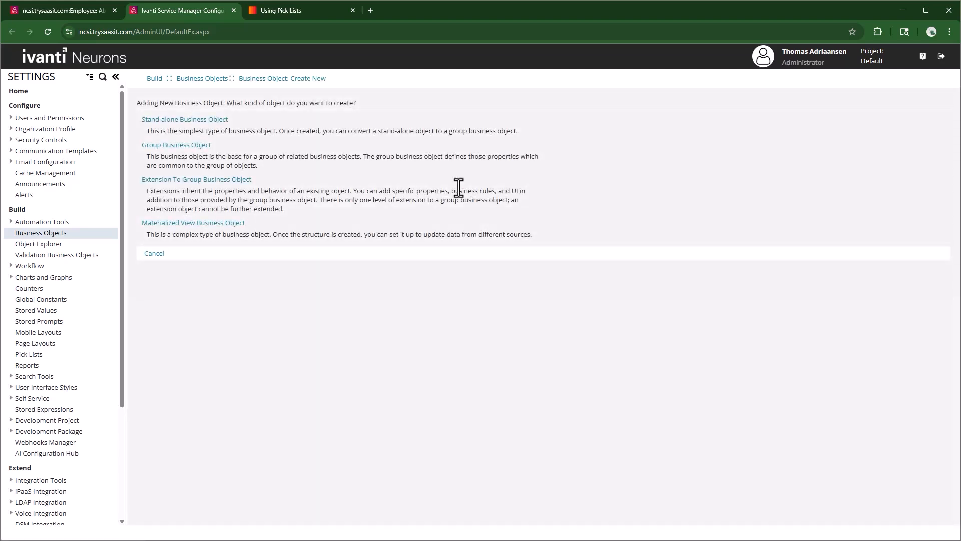
click(169, 120)
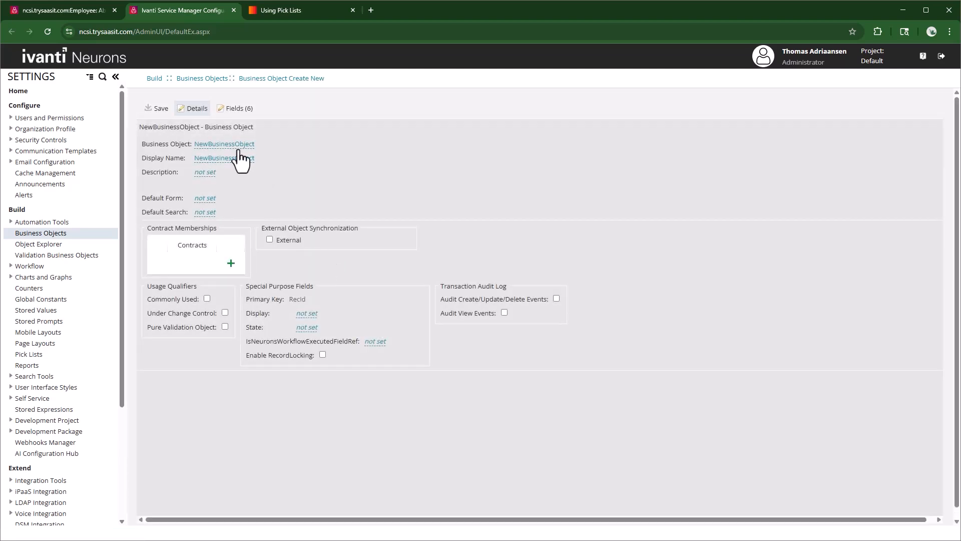
- Name the new business object EmployeeEyeColor, set its display name to Employee Eye Color, and save it
click(224, 146)
text(Employee)
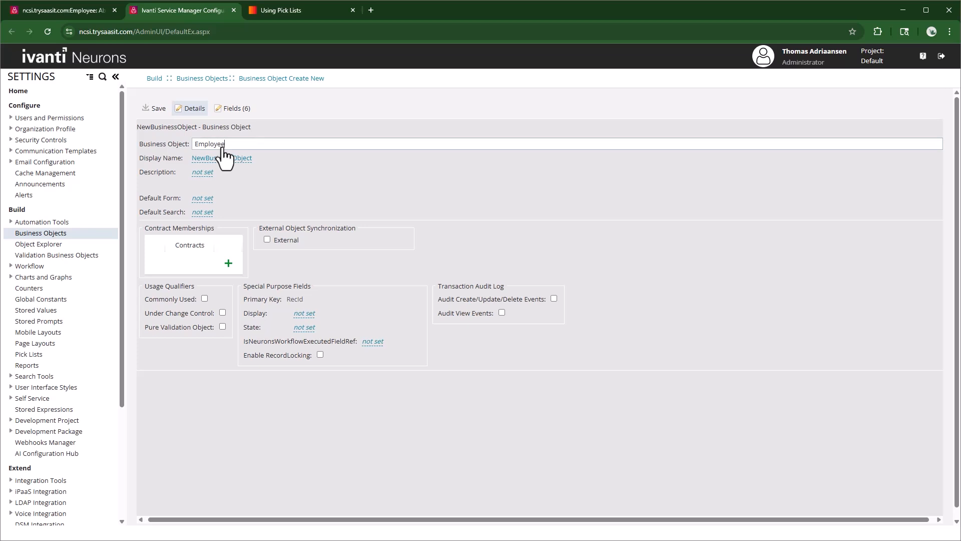
text(EyeColor)
key(Tab)
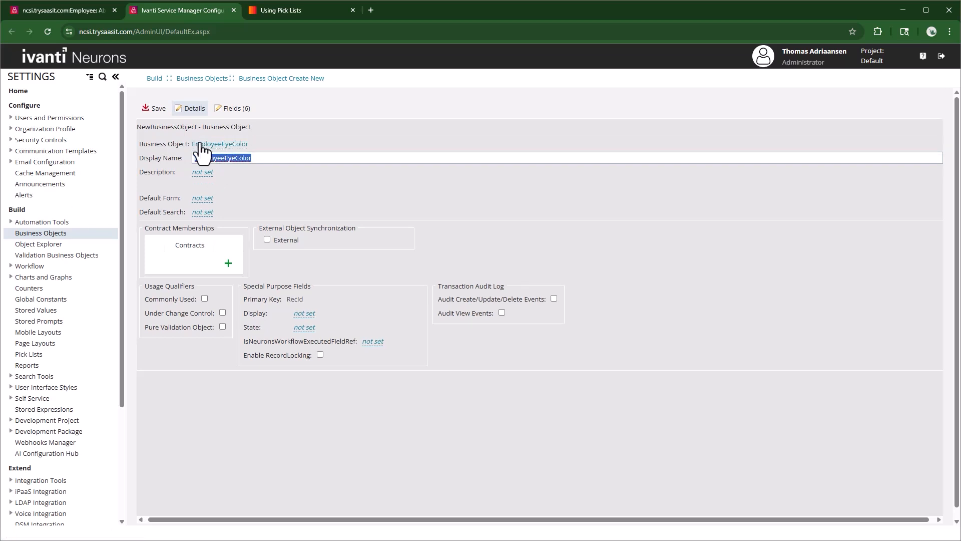
click(225, 157)
click(236, 158)
click(275, 256)
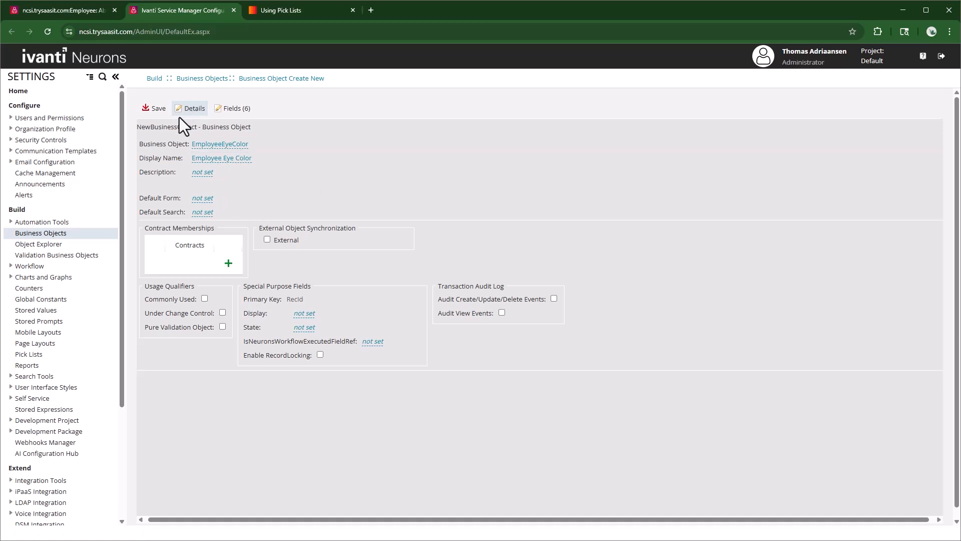
click(155, 108)
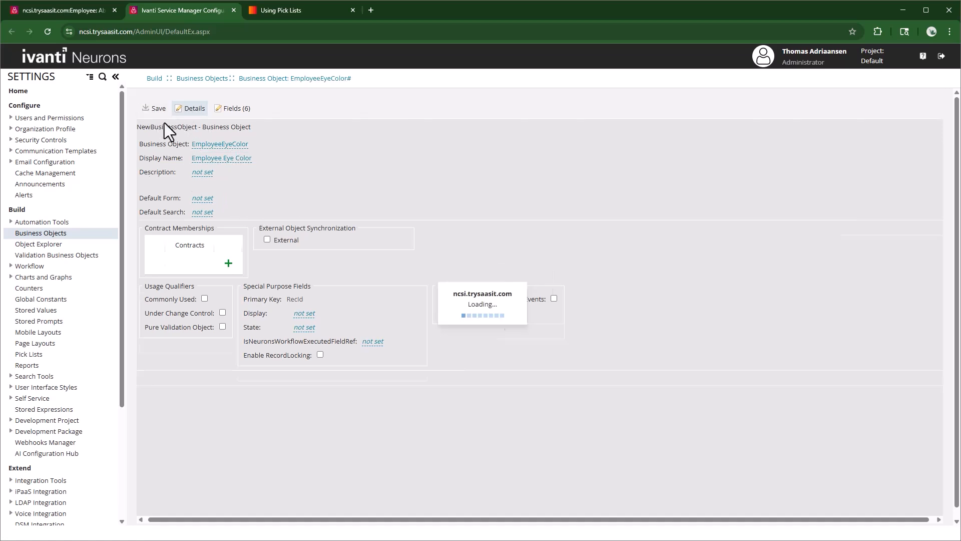
- Start a new Text field on the business object, with field name EyeColor and display name Eye Color
click(235, 110)
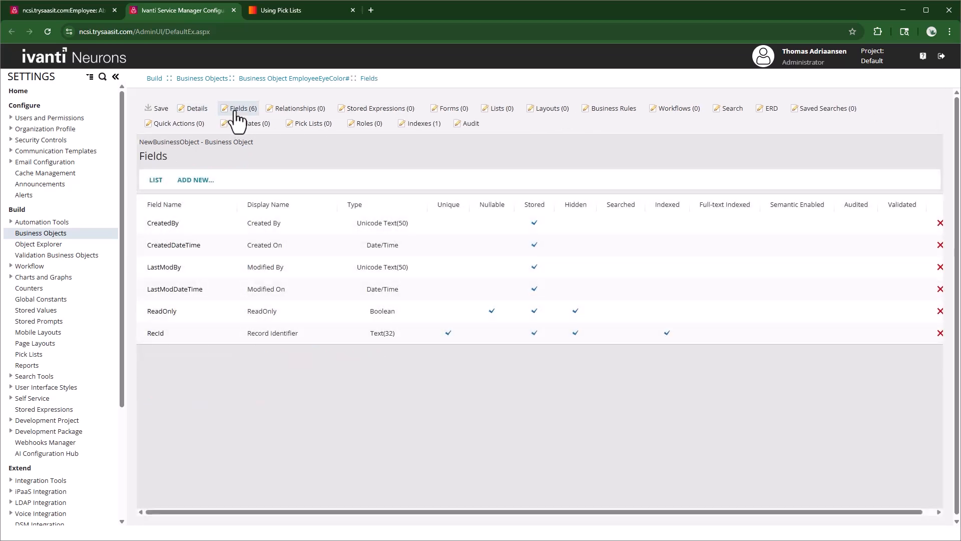
click(197, 181)
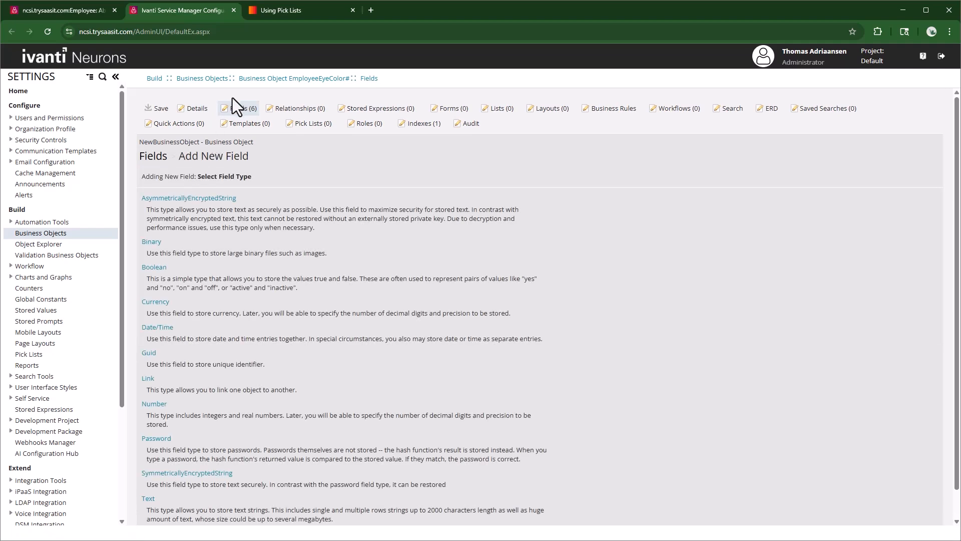
click(147, 500)
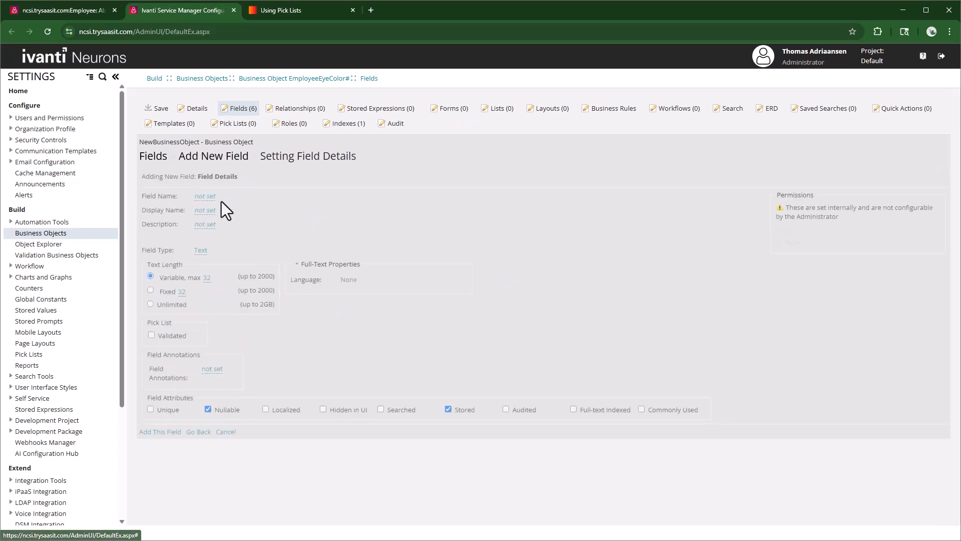
text(EyeColor)
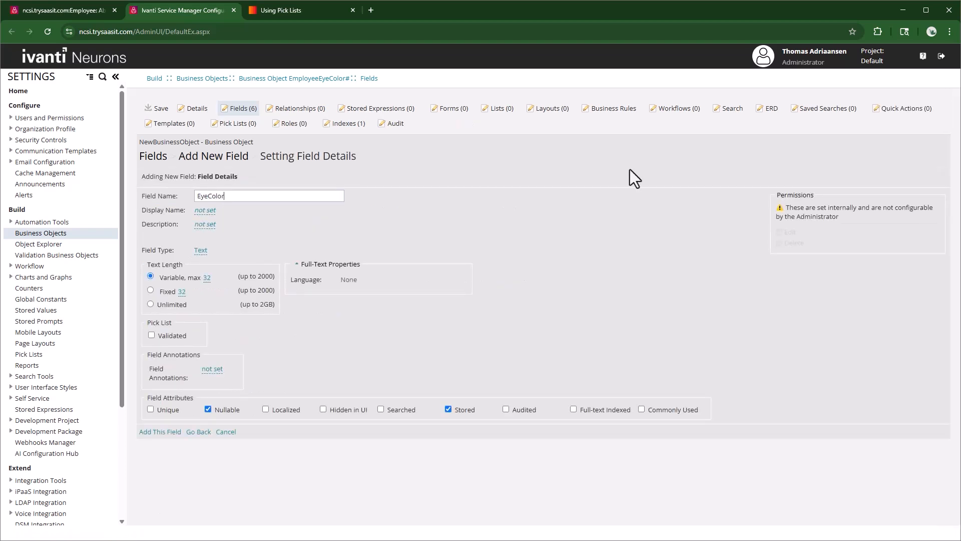
key(Tab)
text(Eye Color)
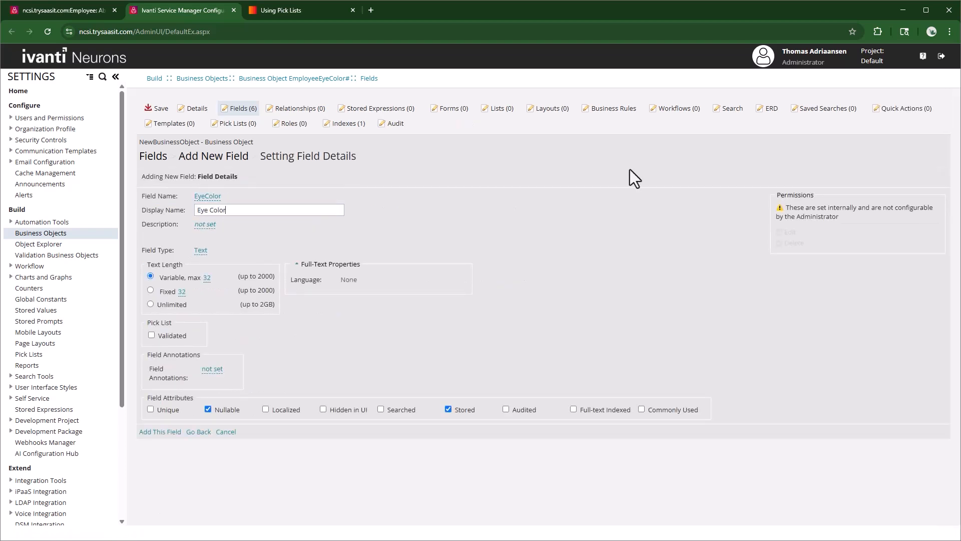
click(332, 234)
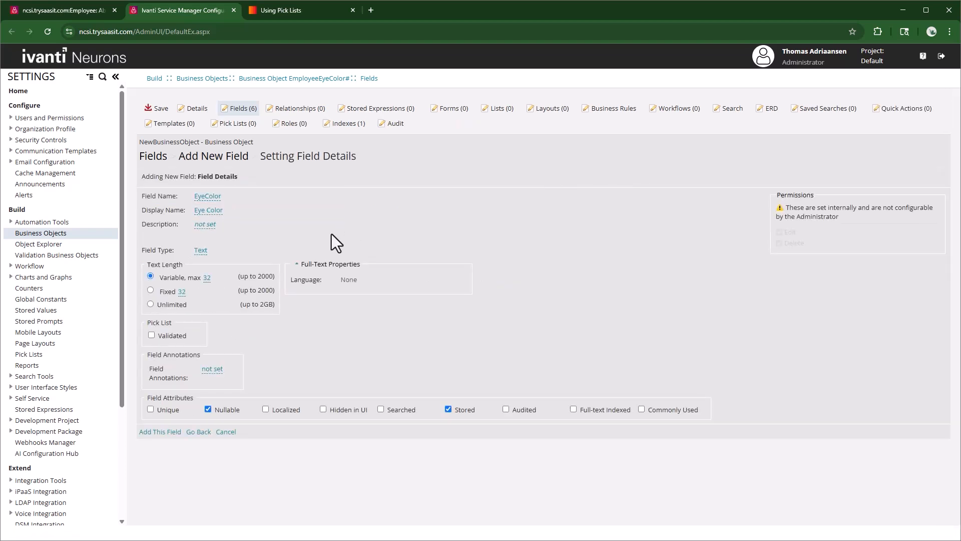
- Change the EyeColor field's type to Unicode Text and add the field to the business object
click(201, 250)
click(221, 254)
click(230, 281)
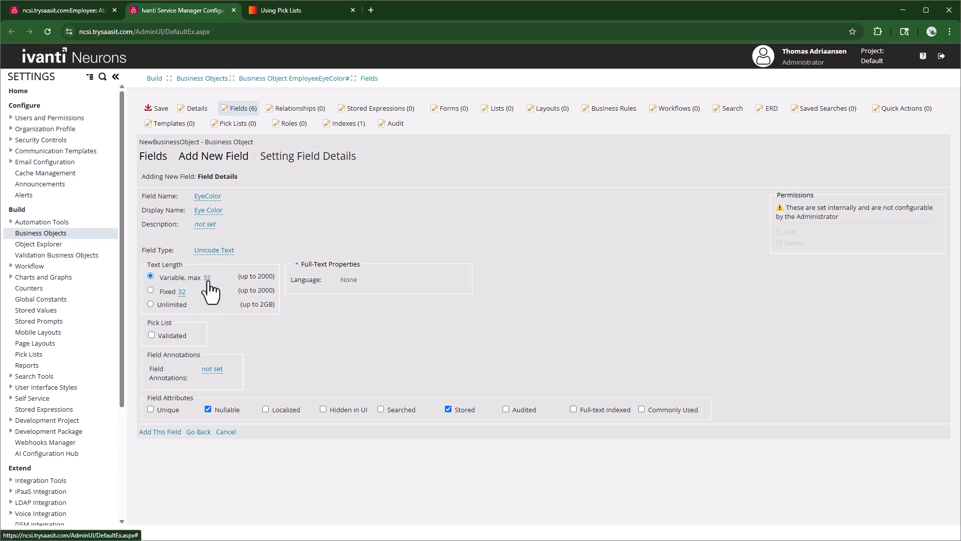
click(159, 432)
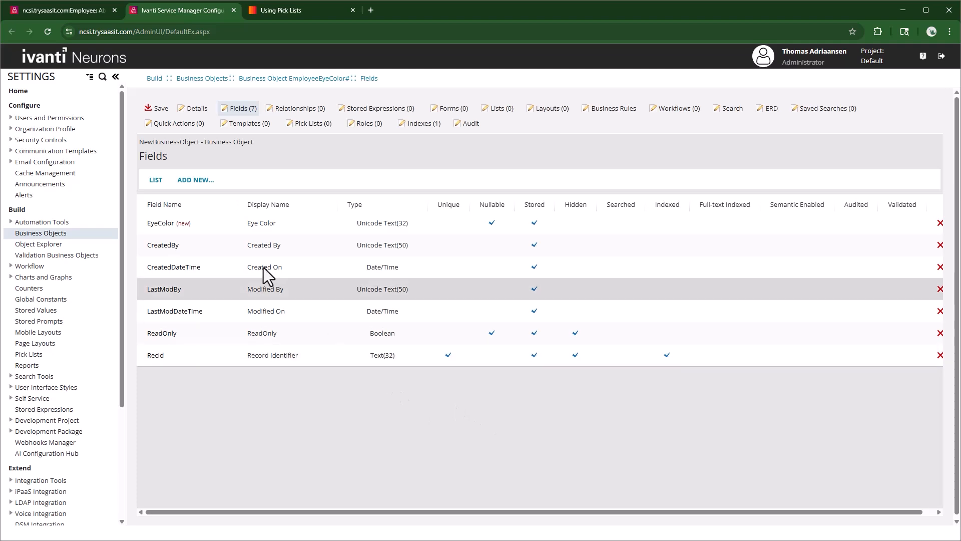
- Start a new Number field on the business object, with field name SortOrder and display name Sort Order
click(193, 180)
click(157, 402)
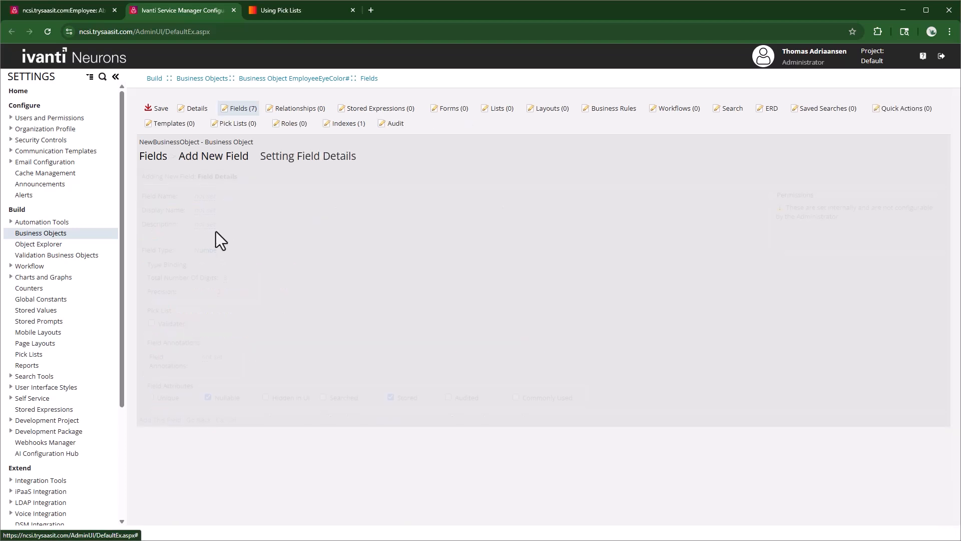
text(SortOrder)
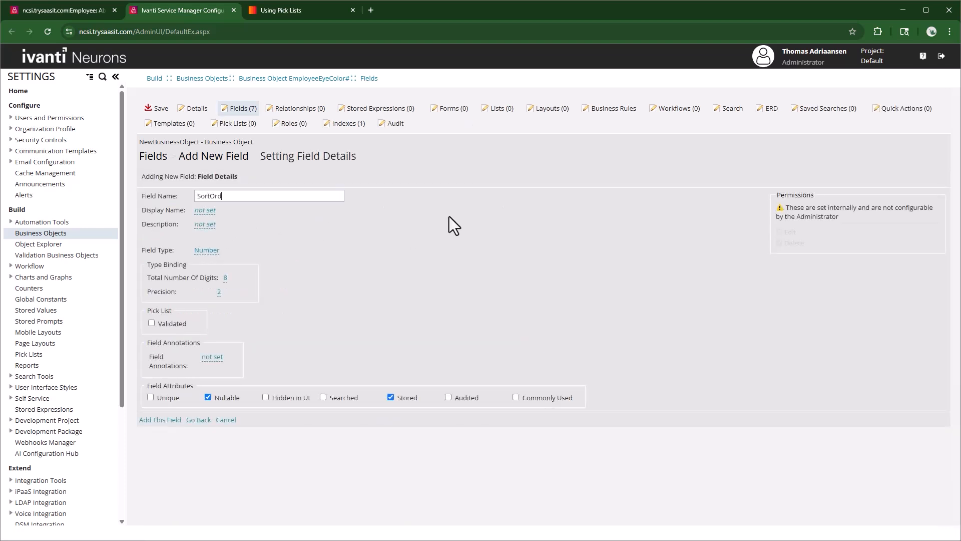
key(Tab)
text(Sort Order)
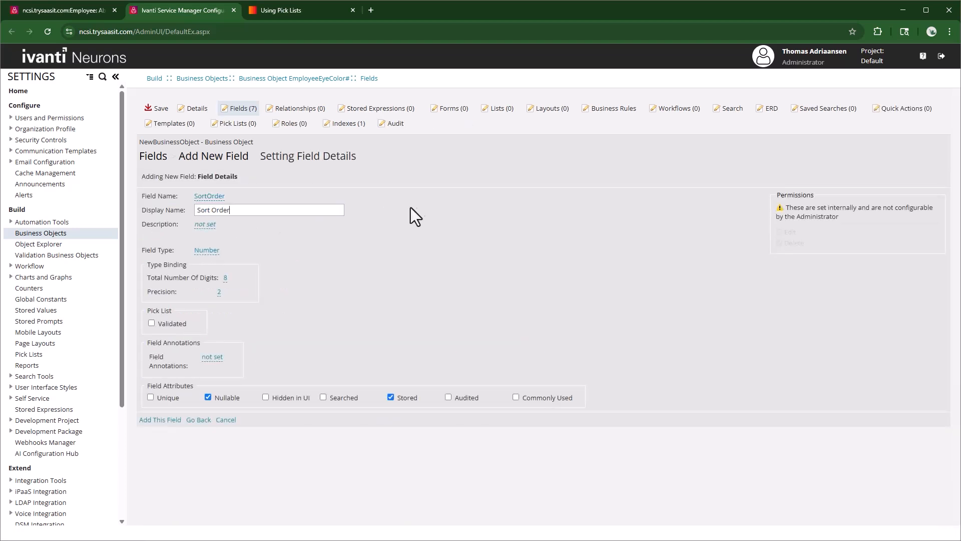
- Set the SortOrder field's precision to 0, add the field, and save the business object
click(220, 292)
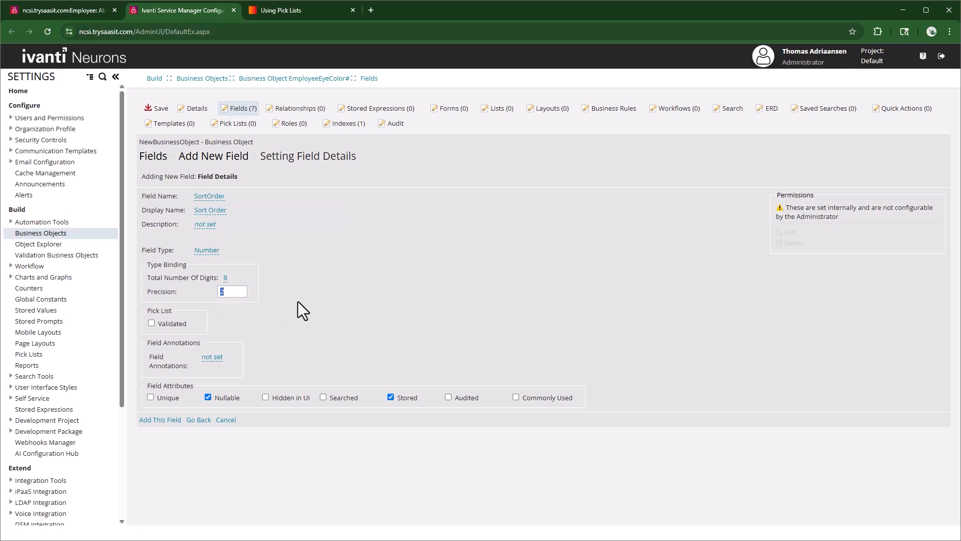
text(0)
click(331, 281)
click(160, 419)
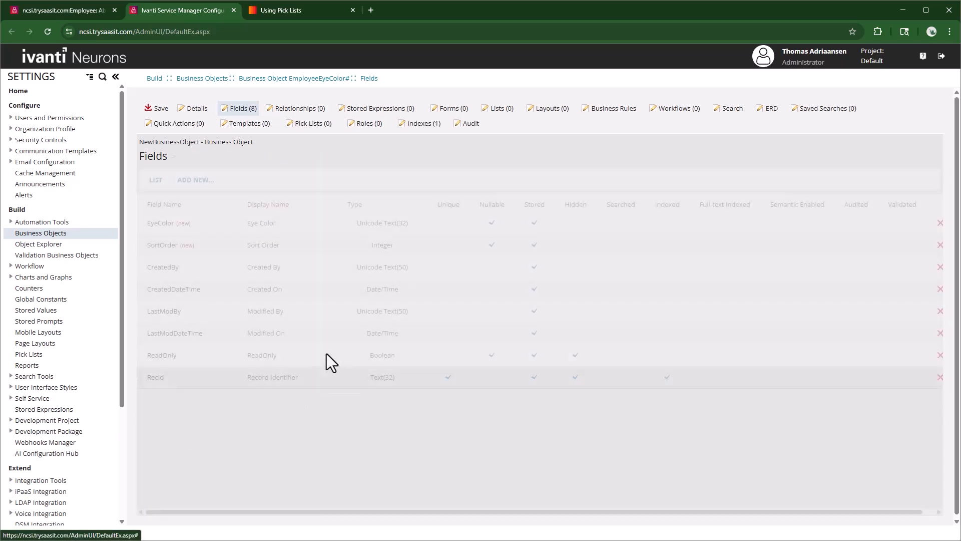
click(158, 109)
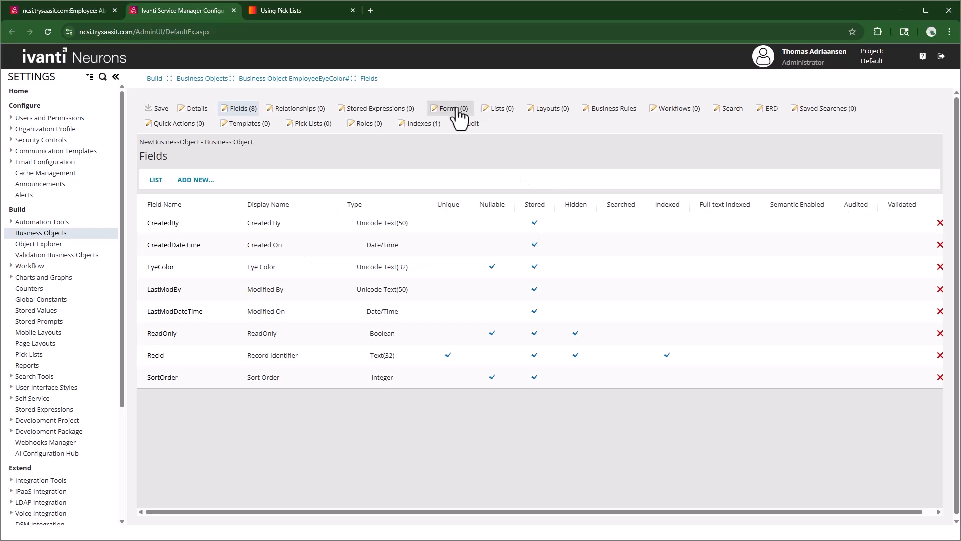
- Auto-generate the form, list and layout for the business object under the name EmployeeEyeColor.Autogenerated
click(197, 111)
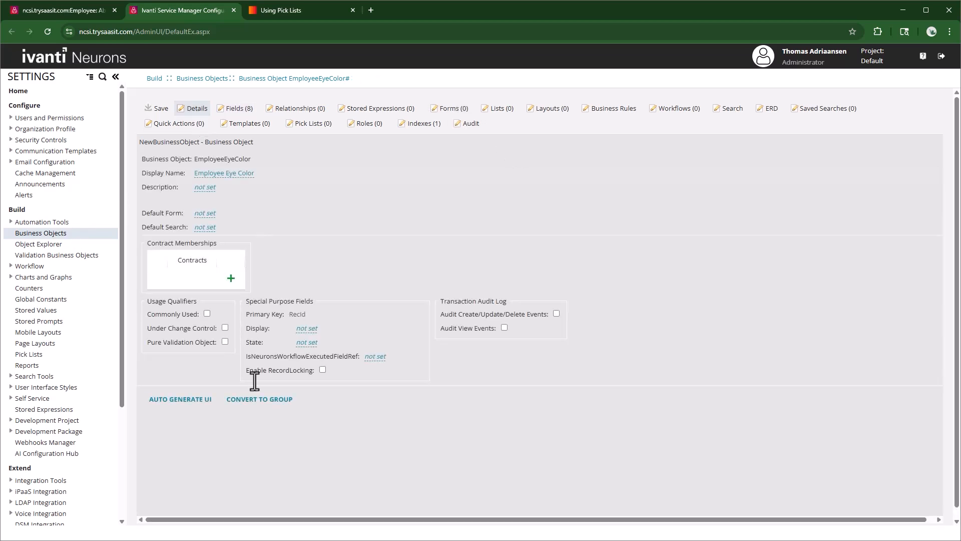
click(173, 399)
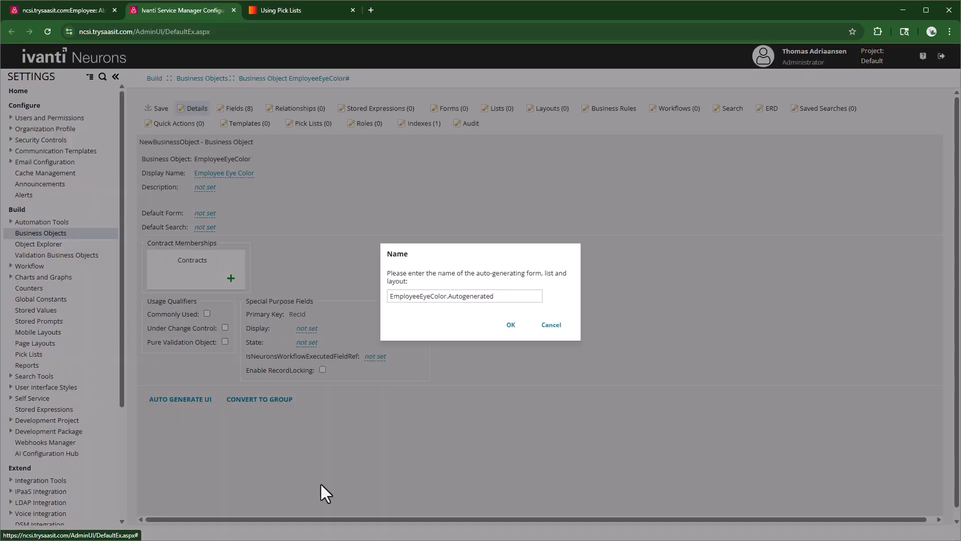
click(510, 325)
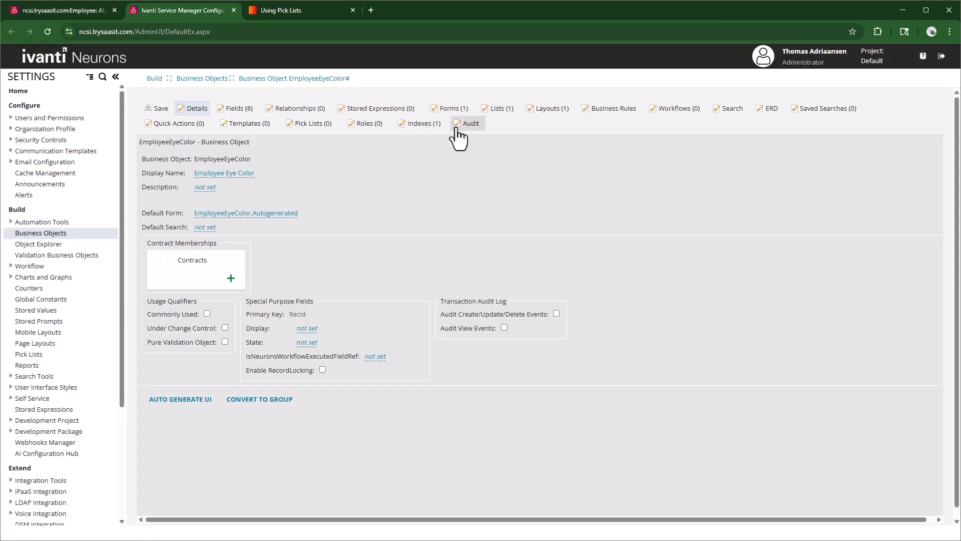
- Remove the Created By, Created On, Modified By and Modified On controls from the EmployeeEyeColor.Autogenerated form and save it
click(456, 110)
click(216, 206)
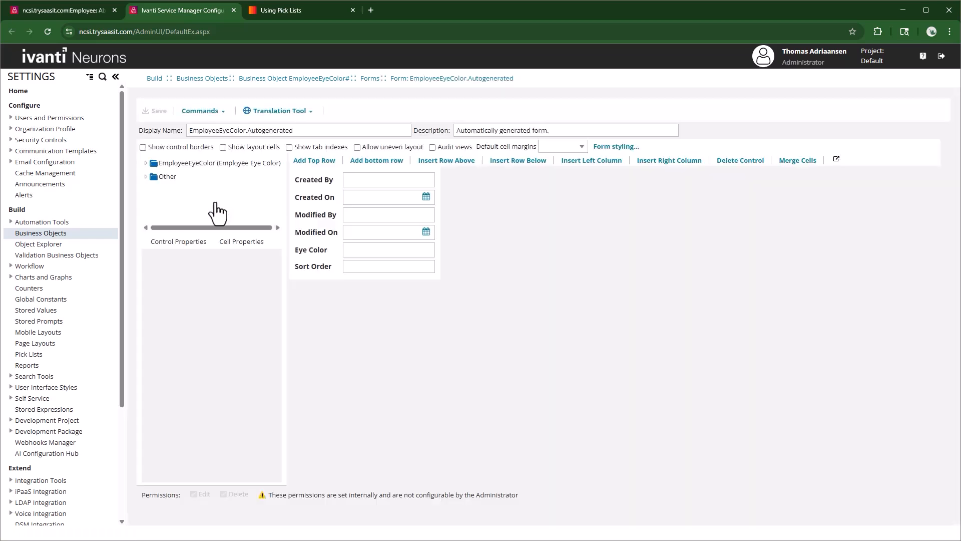
click(350, 182)
key(Delete)
click(352, 184)
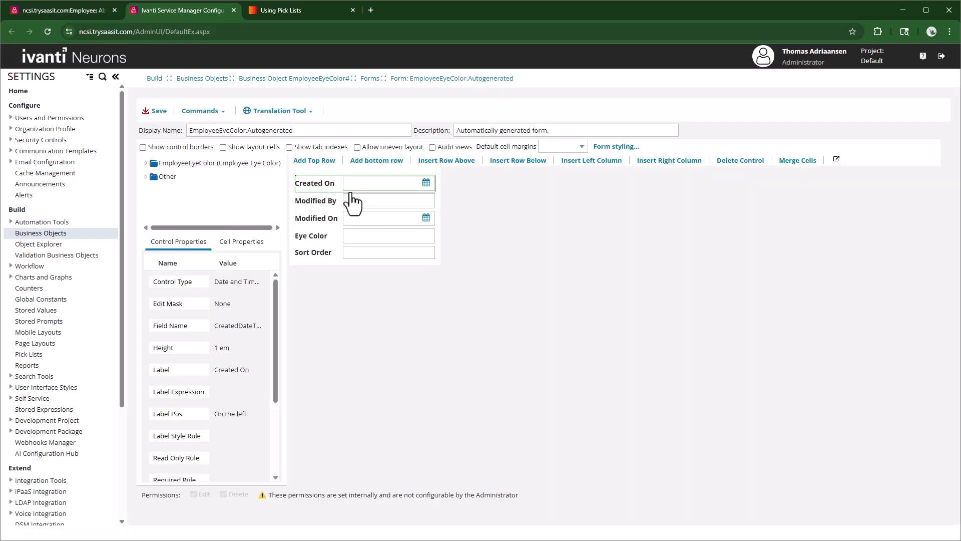
key(Delete)
click(351, 186)
key(Delete)
click(352, 194)
key(Delete)
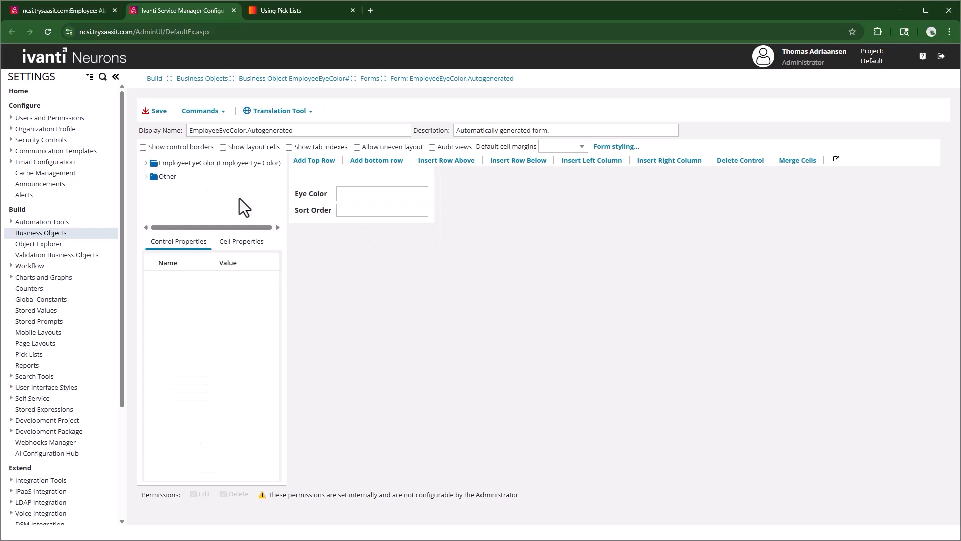
click(153, 111)
- Start a new pick list with list name and display name EyeColor of EmployeeEyeColor
click(29, 355)
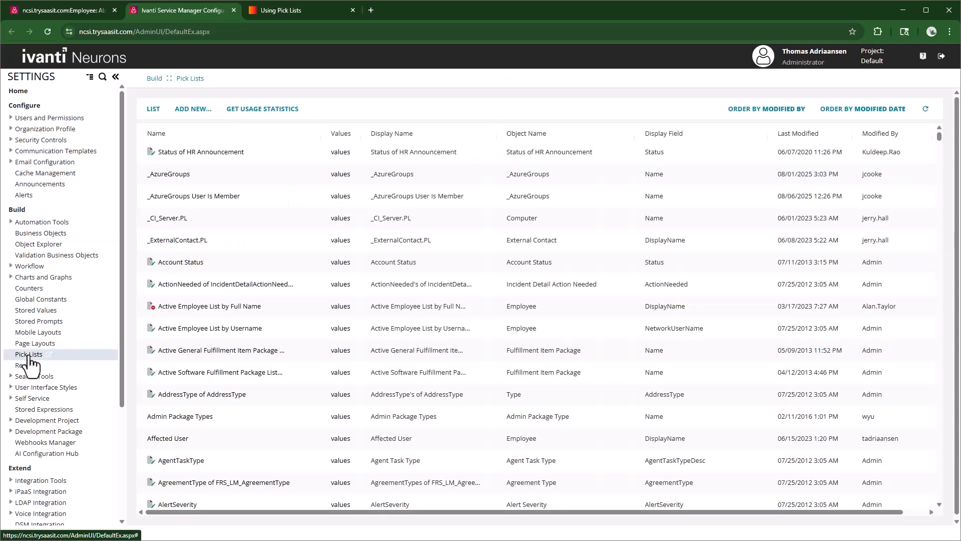
click(194, 111)
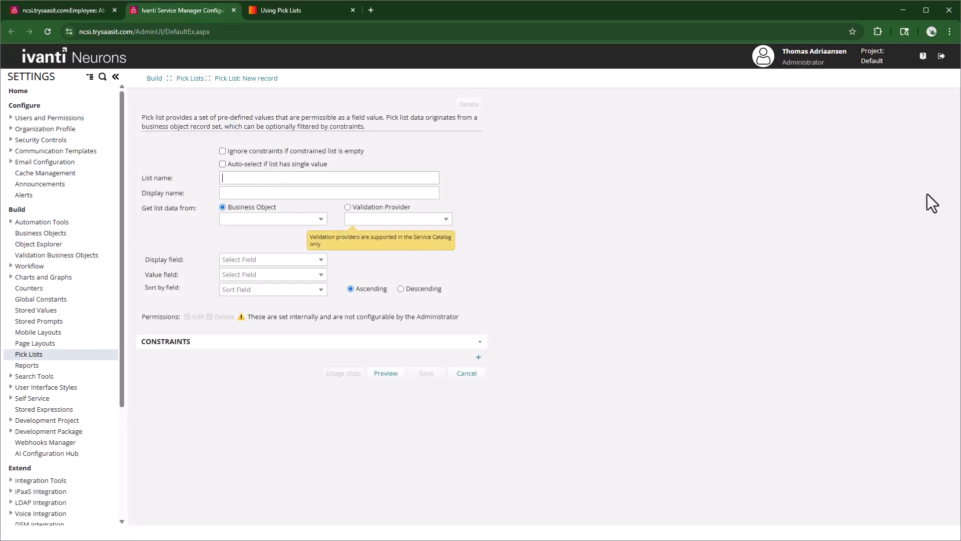
text(EyeColor of EmployeeEyeColor)
key(Tab)
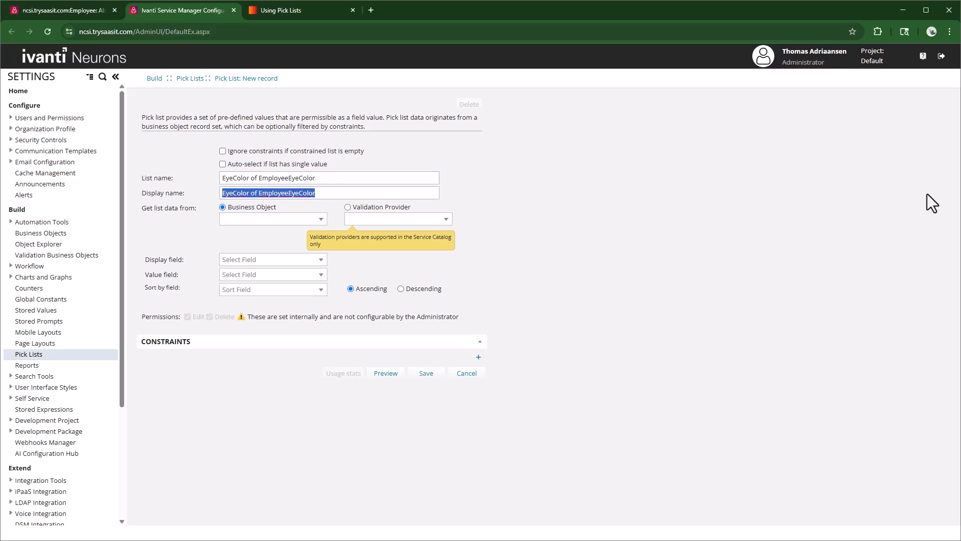
click(686, 212)
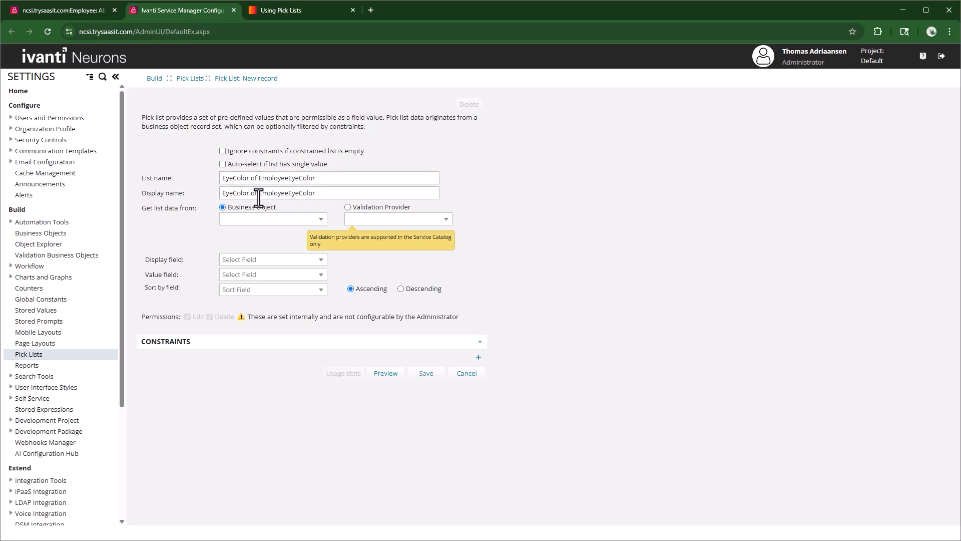
- Base the pick list on the EmployeeEyeColor business object, using EyeColor (Eye Color) as both the display field and the value field
click(321, 224)
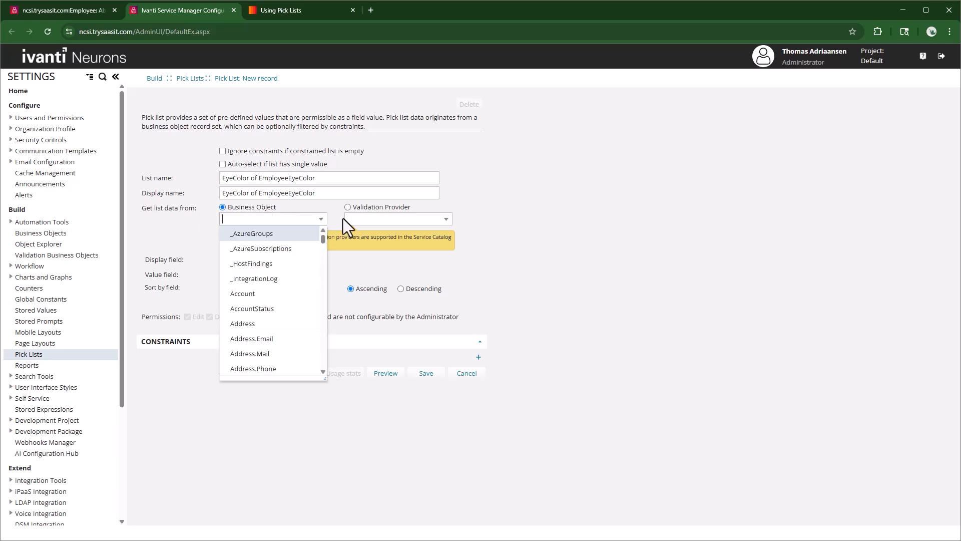
text(employee)
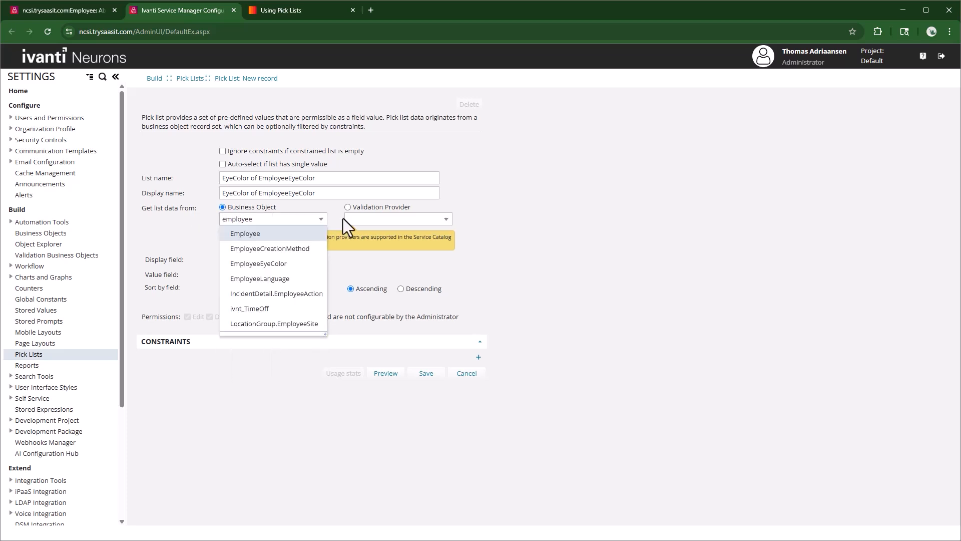
click(275, 263)
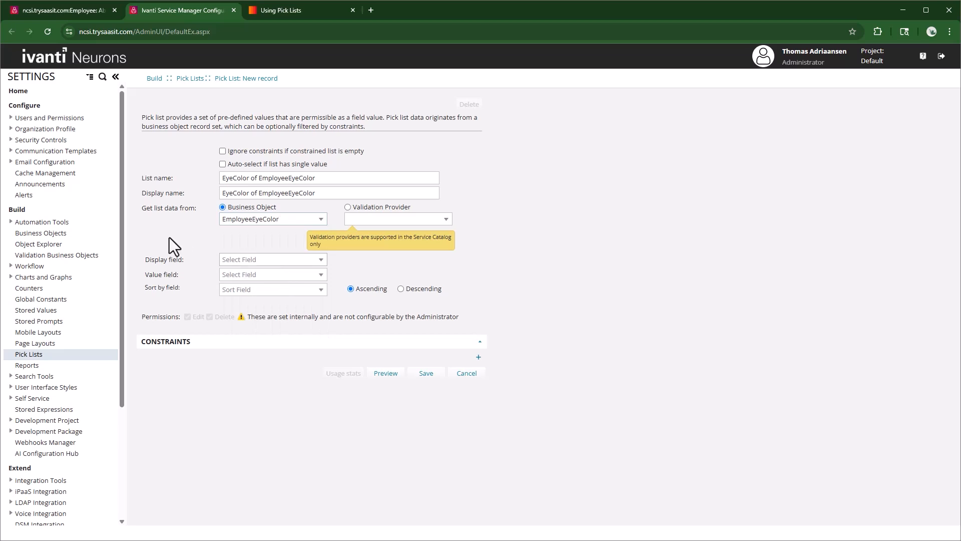
click(321, 259)
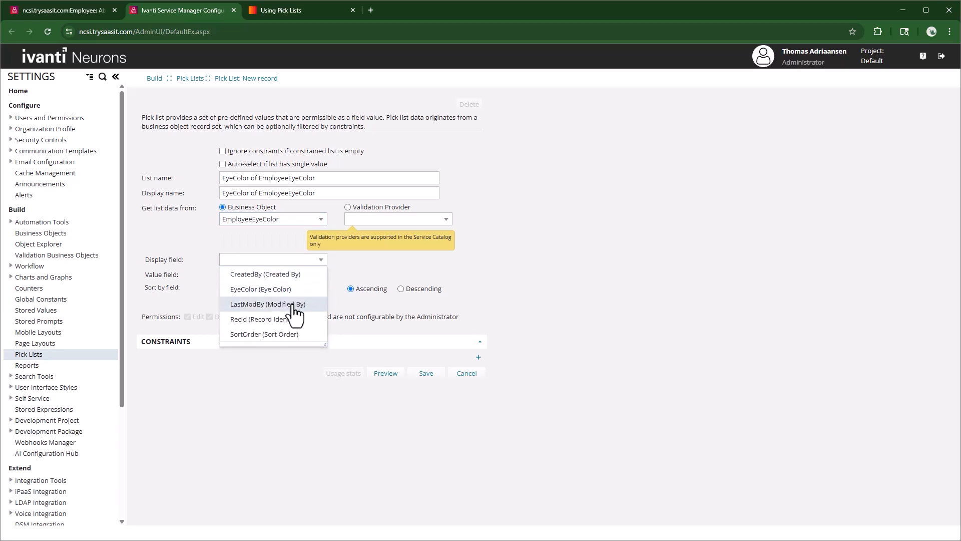
click(275, 295)
click(320, 275)
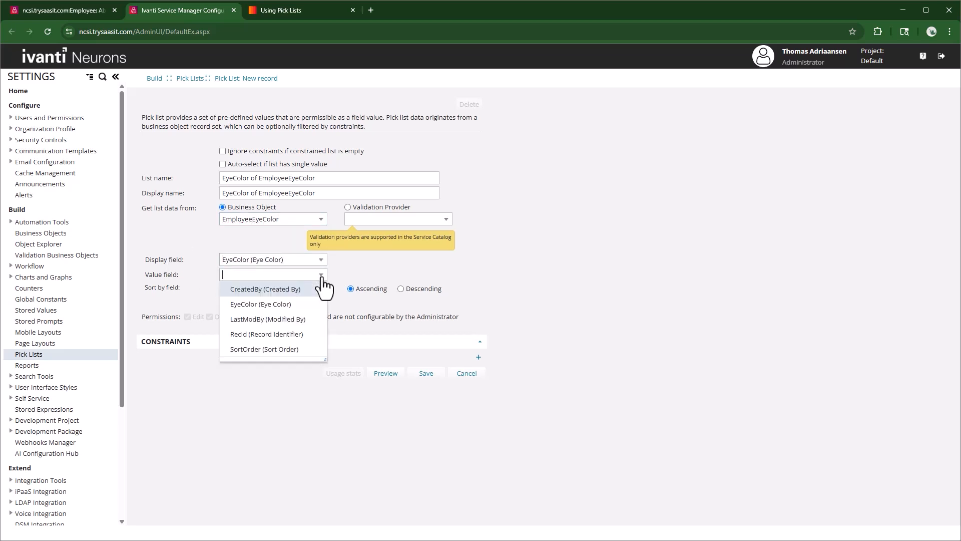
click(253, 308)
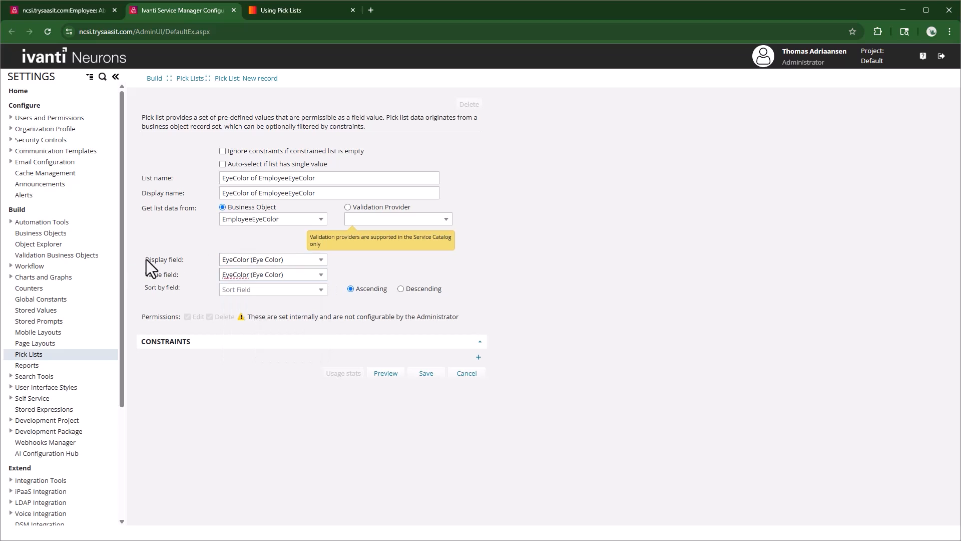
drag(284, 259, 220, 255)
drag(288, 274, 155, 273)
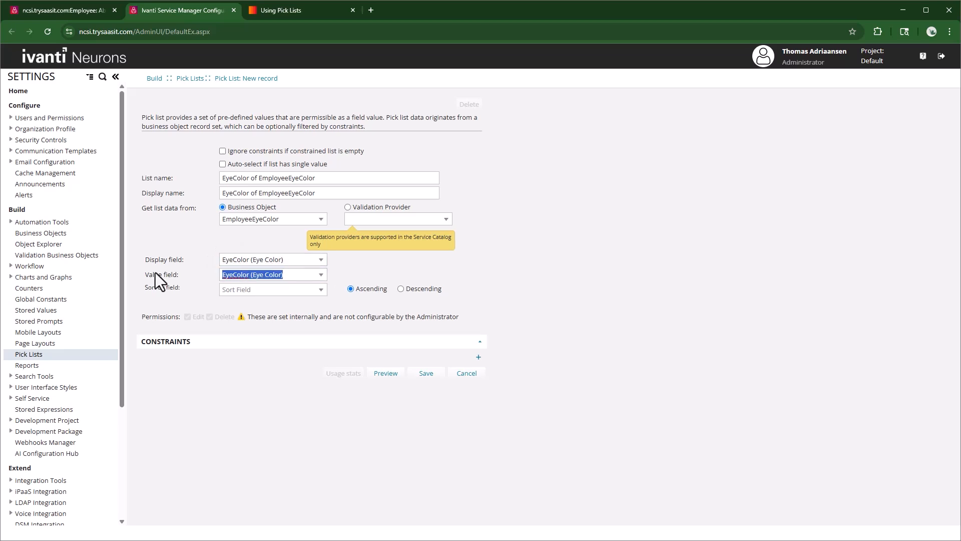
click(260, 278)
drag(308, 261, 223, 266)
click(299, 261)
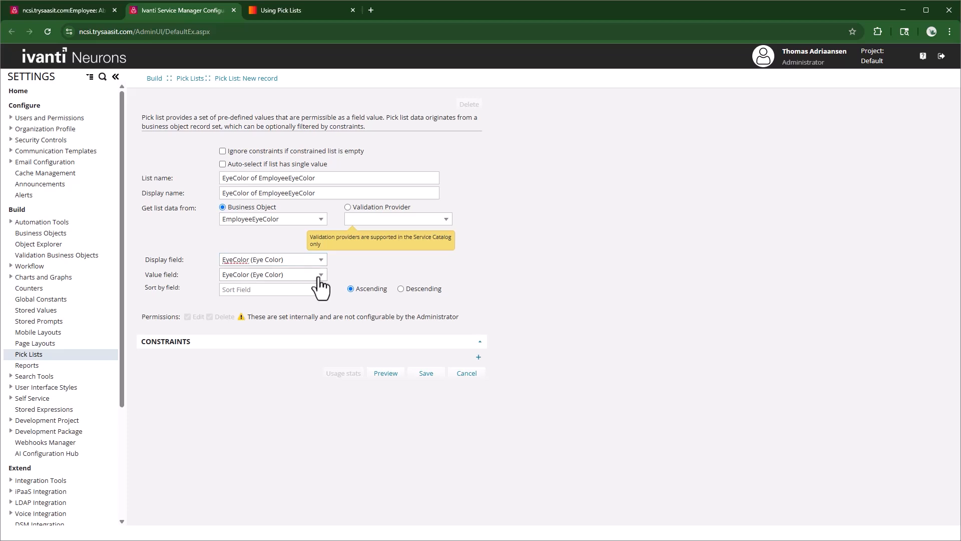
triple_click(307, 260)
click(293, 276)
- Sort the pick list by SortOrder (Sort Order) and save it
click(318, 291)
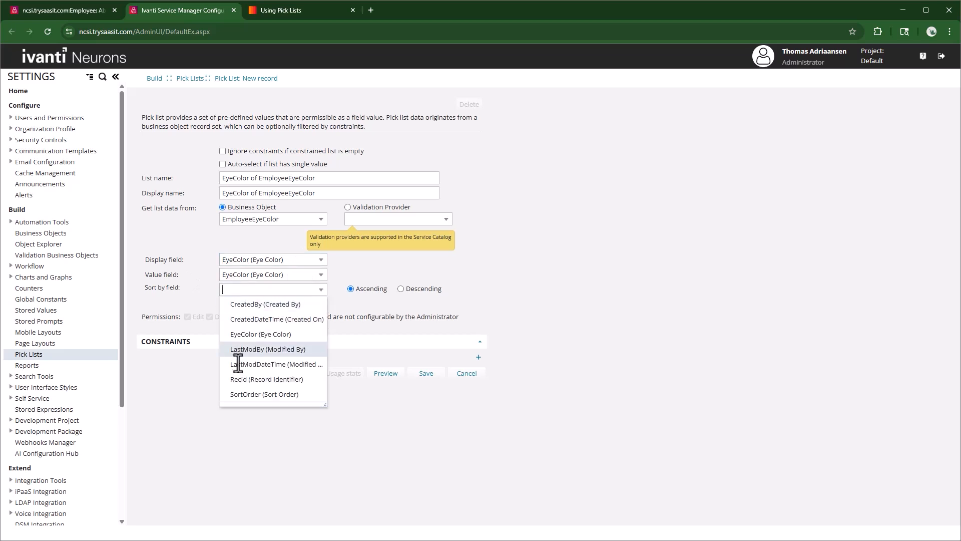
click(249, 334)
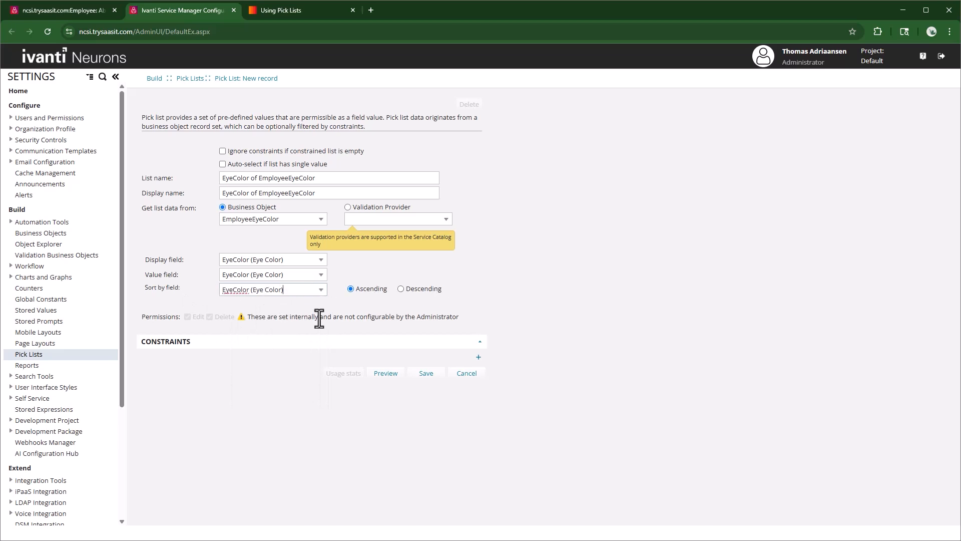
click(321, 290)
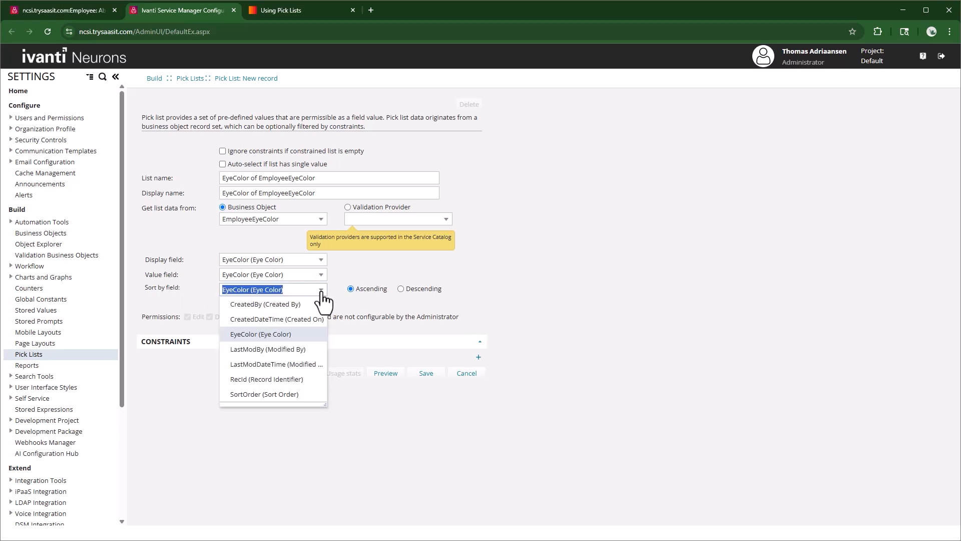
click(266, 393)
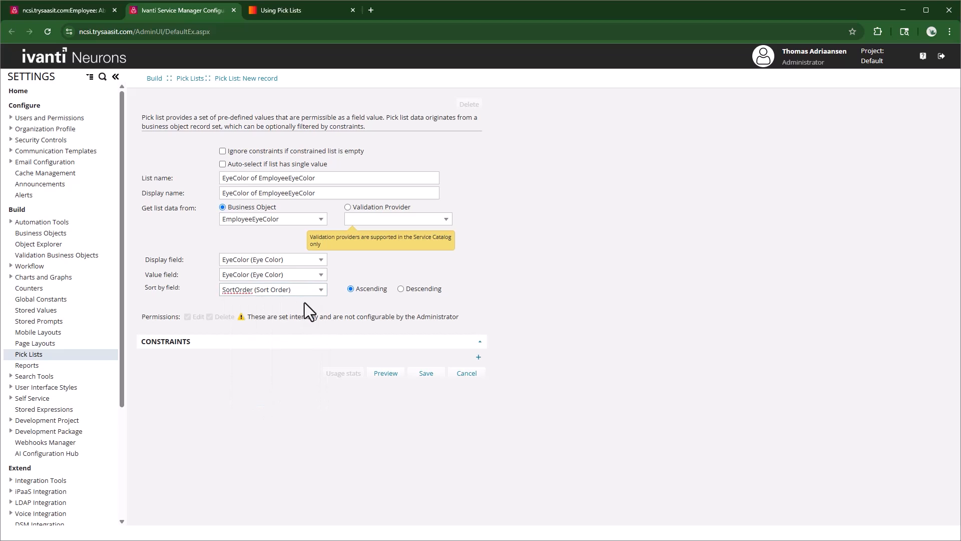
click(424, 378)
- Find the EyeColor of EmployeeEyeColor pick list among all pick lists and open its values
click(192, 80)
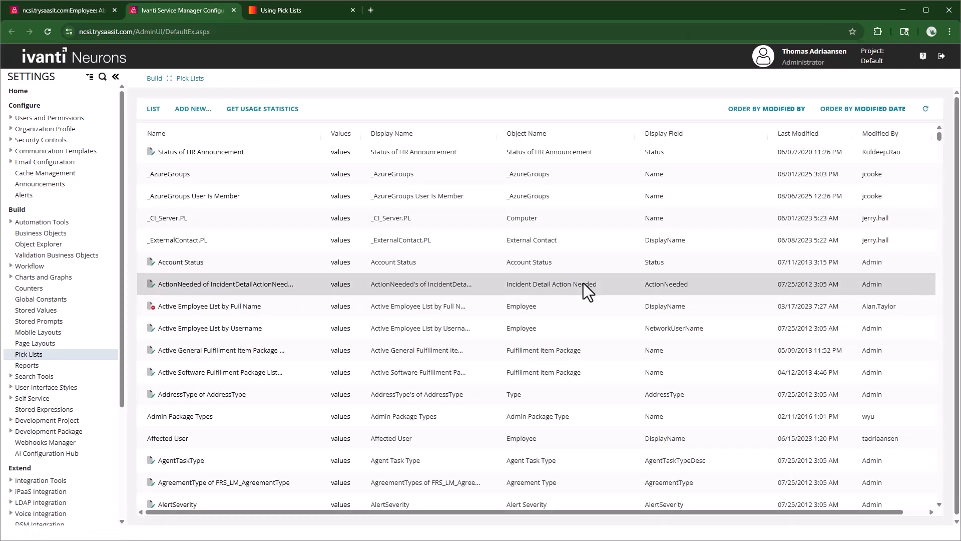
key(ctrl+f)
text(eyecol)
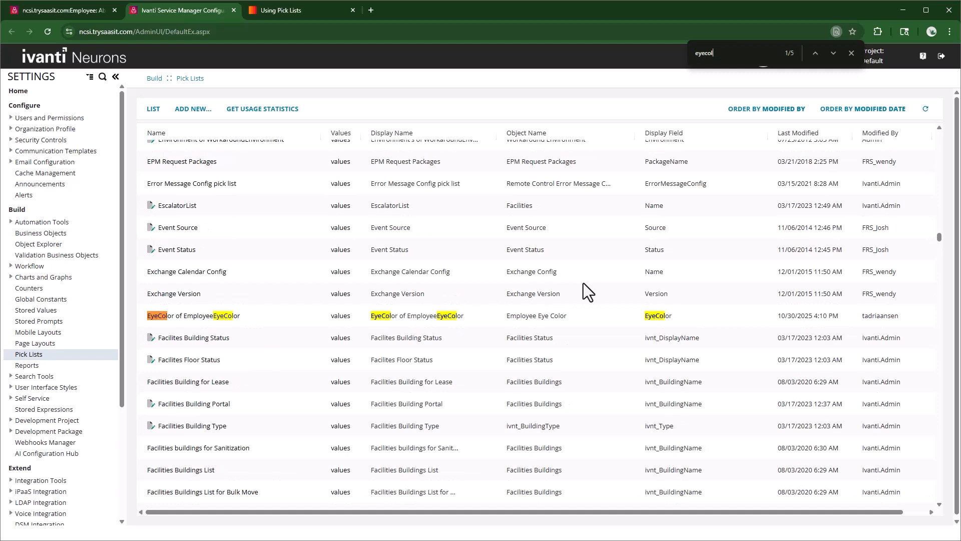
click(342, 317)
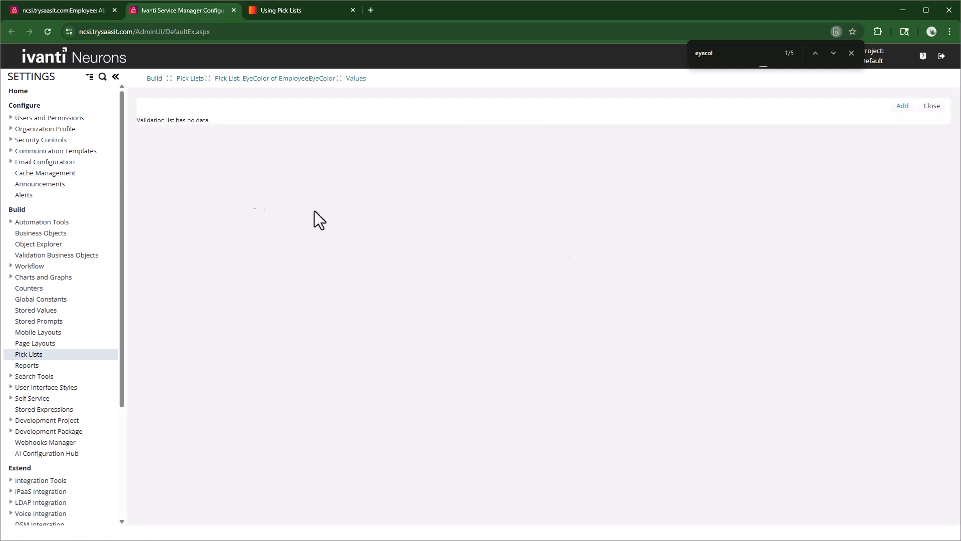
- Add the eye colors Brown, Hazel, Blue and Green to the pick list with sort orders 1, 2, 3 and 4 respectively
click(902, 106)
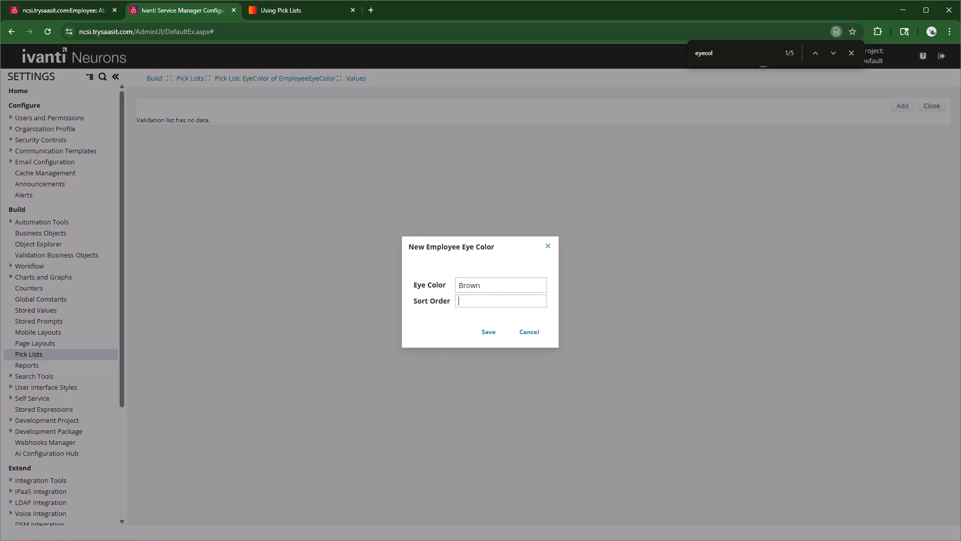
click(489, 331)
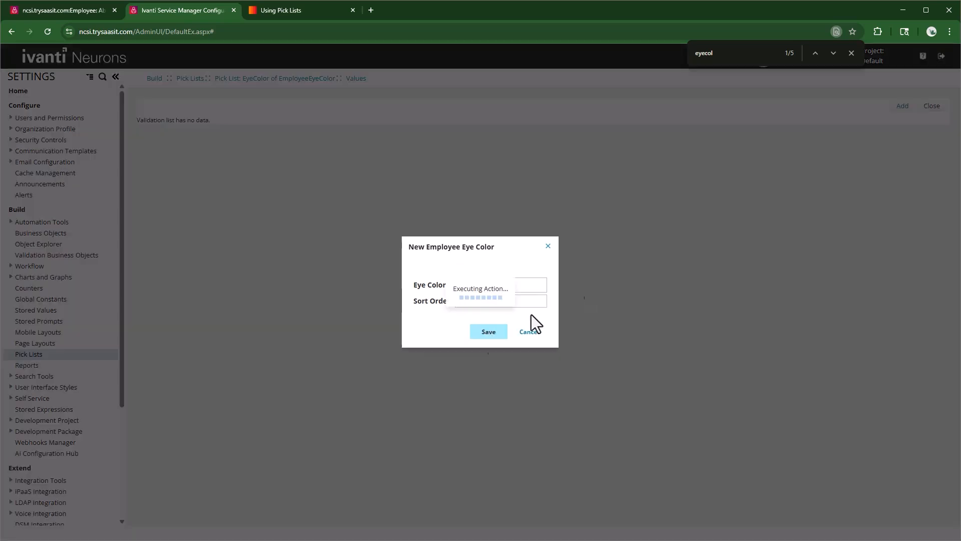
click(902, 107)
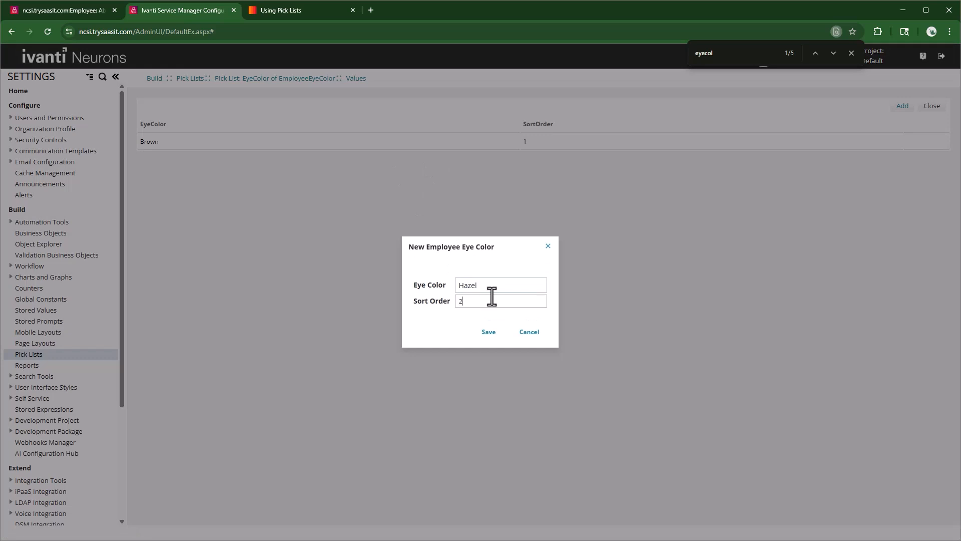
click(490, 332)
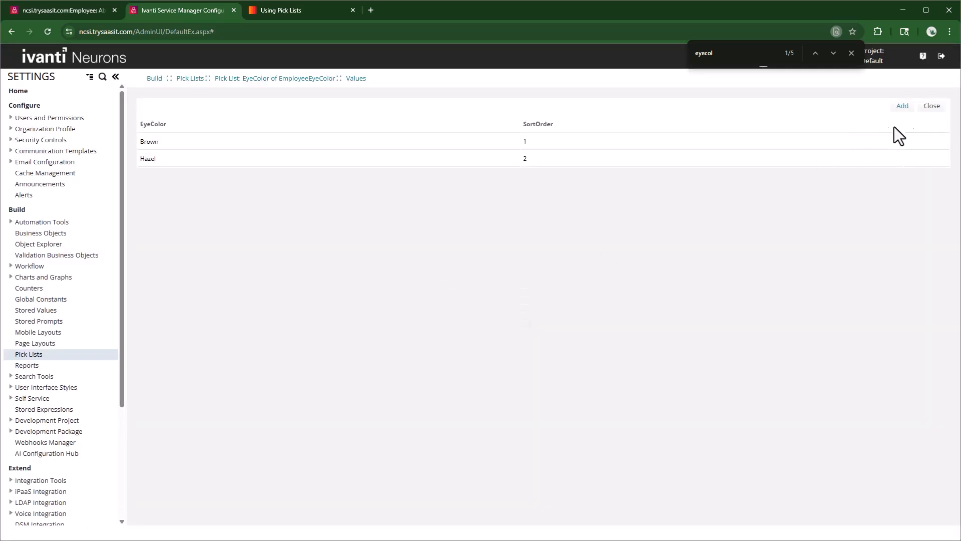
click(903, 106)
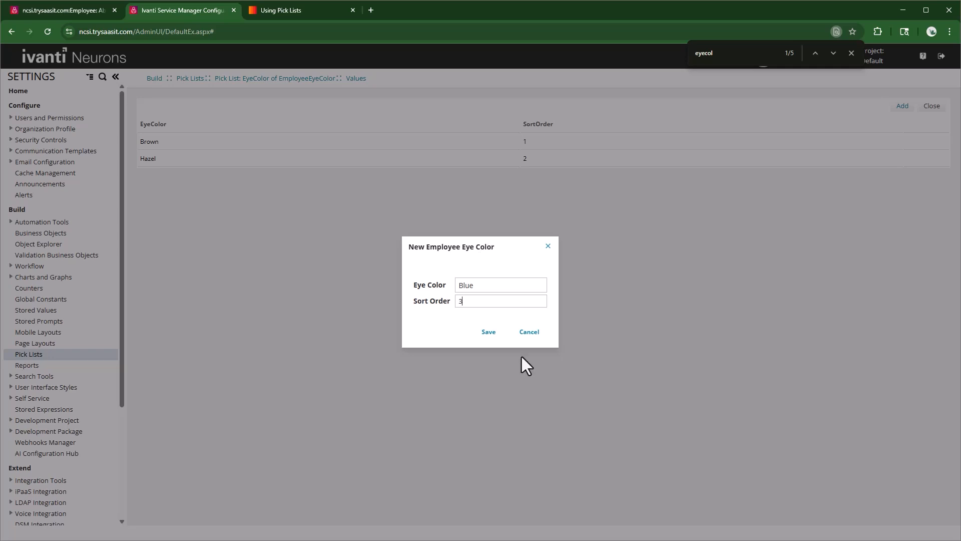
click(488, 332)
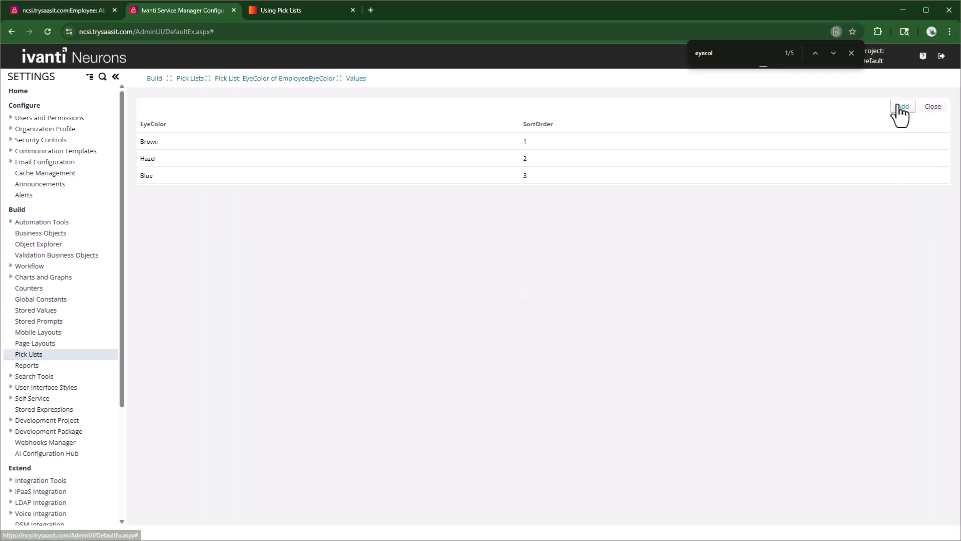
click(903, 106)
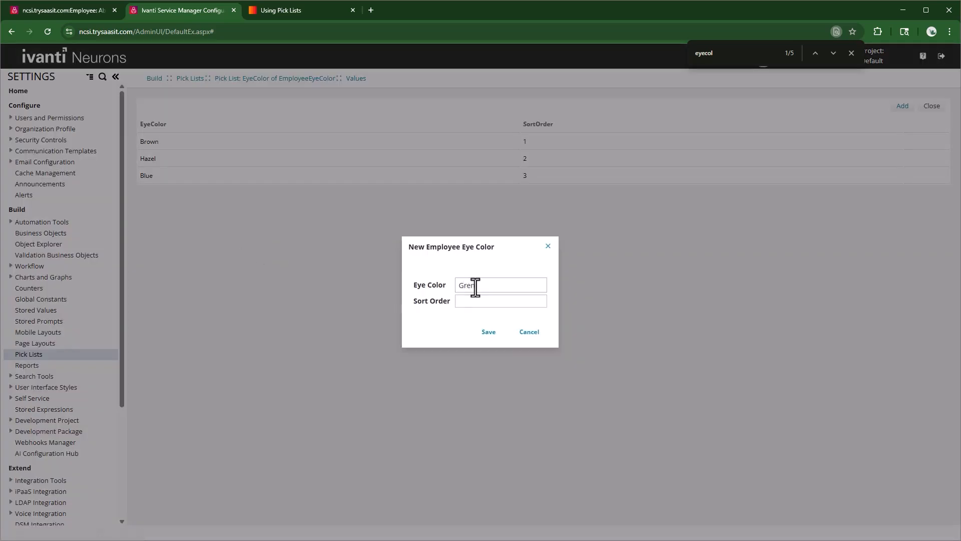
text(4)
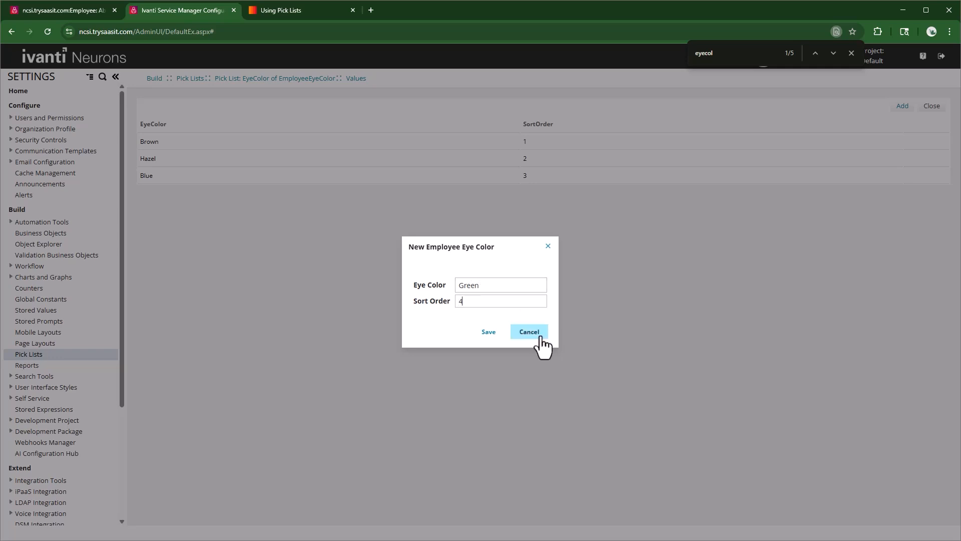
click(487, 332)
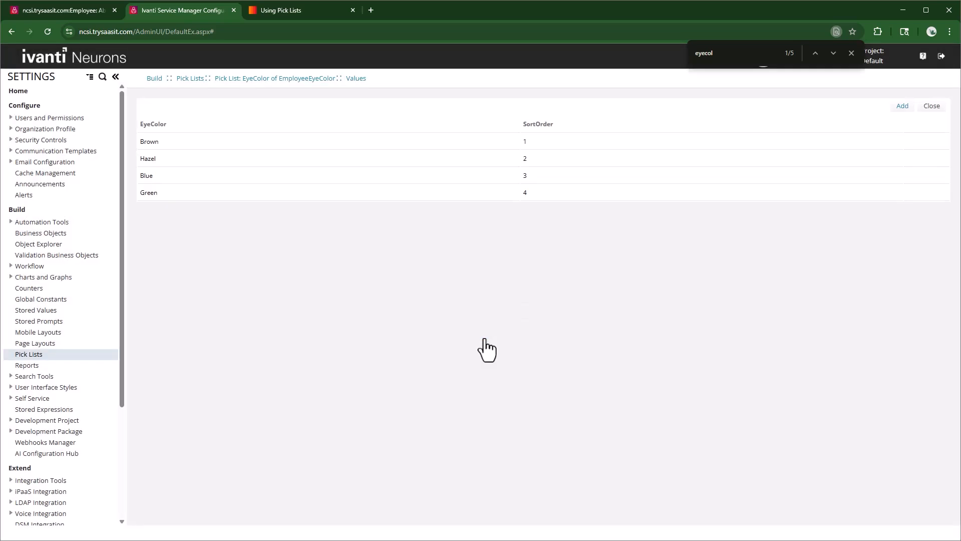
- Reopen the EyeColor of EmployeeEyeColor pick list definition and preview the order of its values
click(851, 53)
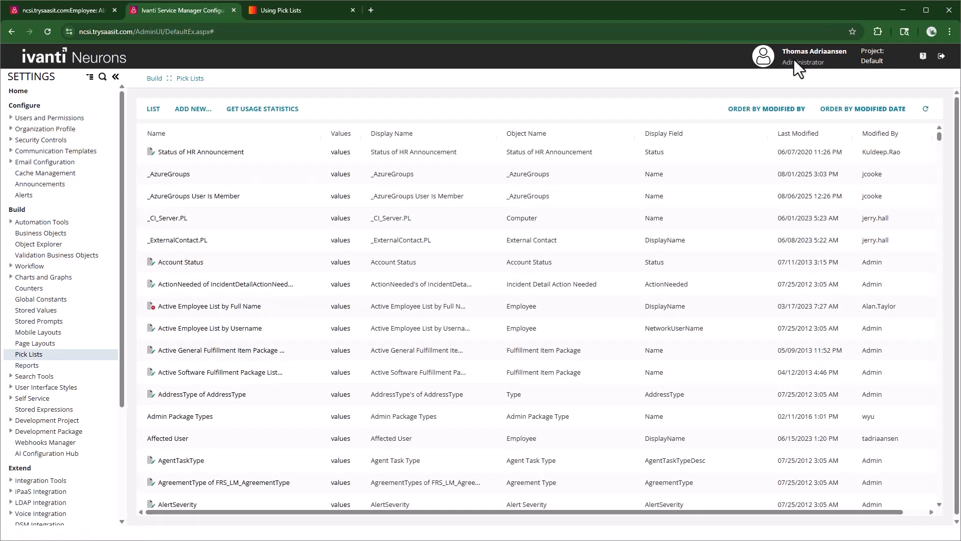
key(ctrl+f)
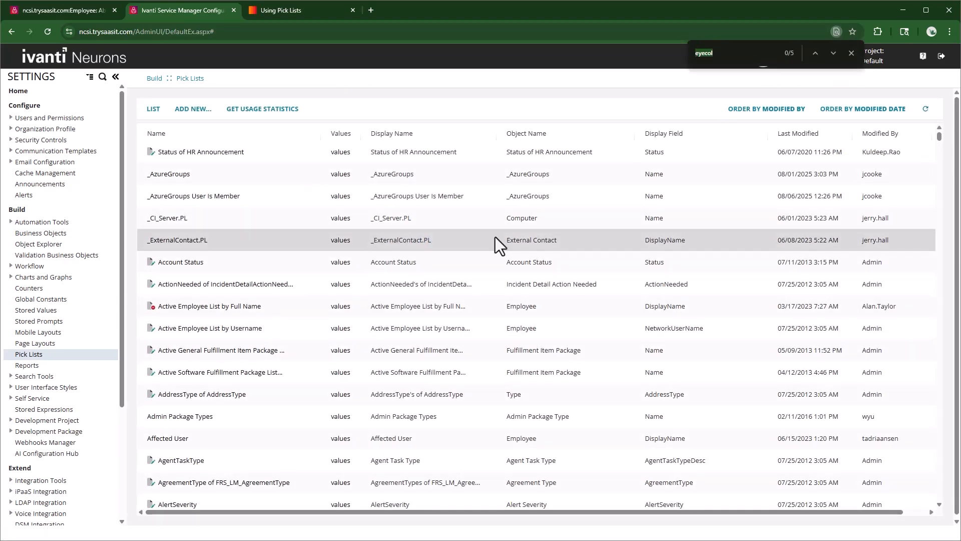
text(eyecol)
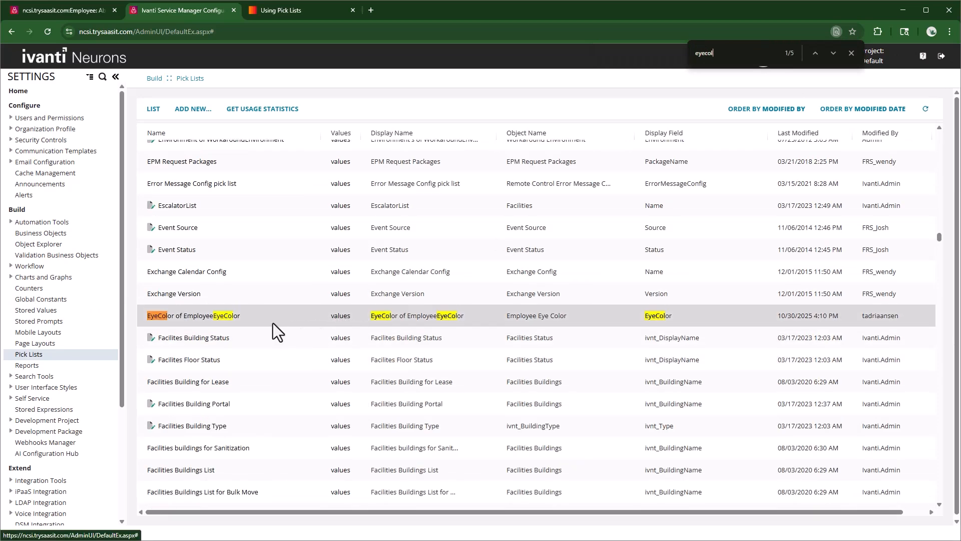
click(230, 316)
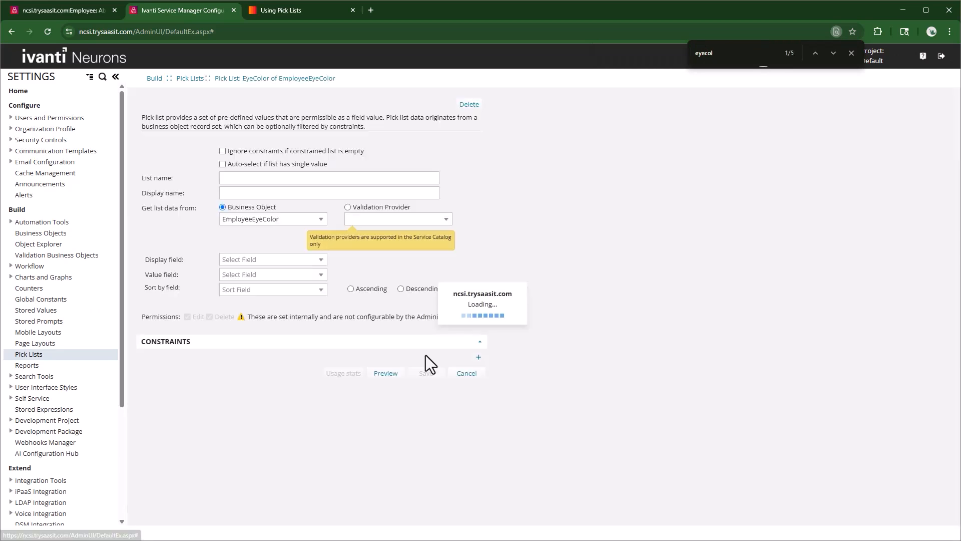
click(381, 373)
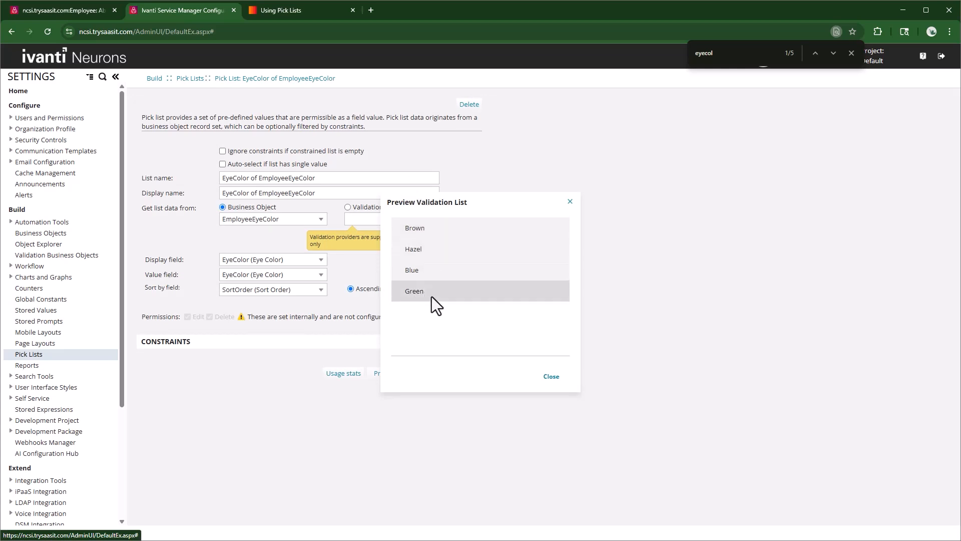
click(551, 377)
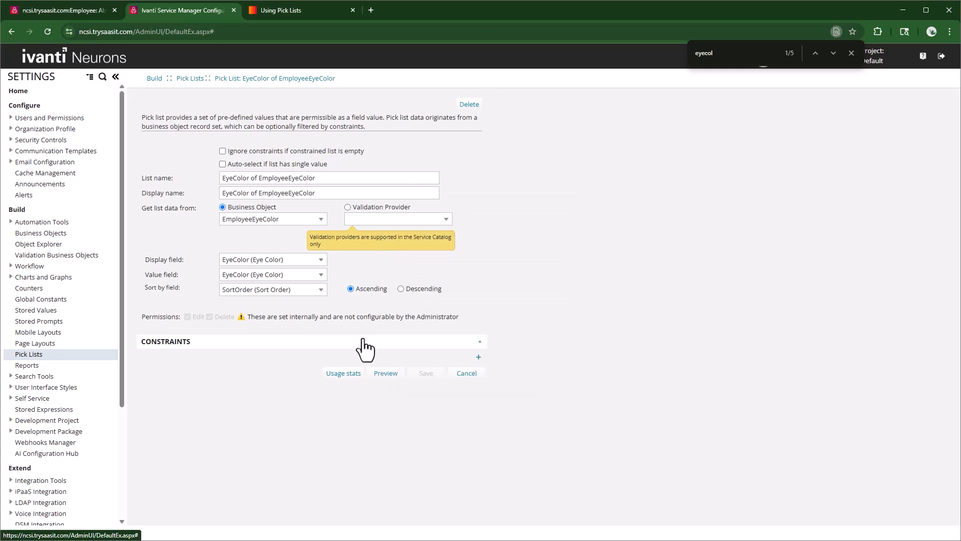
- Change the pick list's sort field to EyeColor (Eye Color), preview the values, and save the pick list
click(320, 290)
click(260, 334)
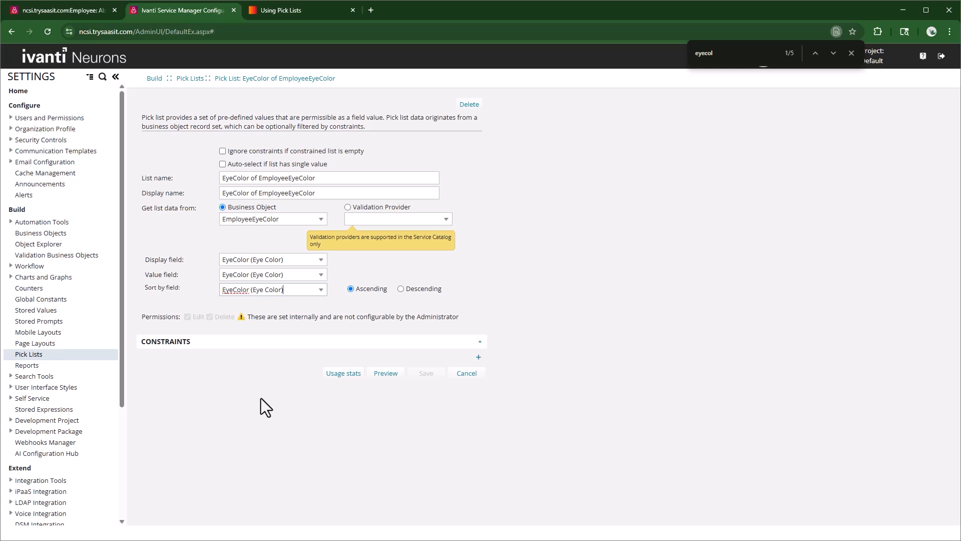
click(385, 377)
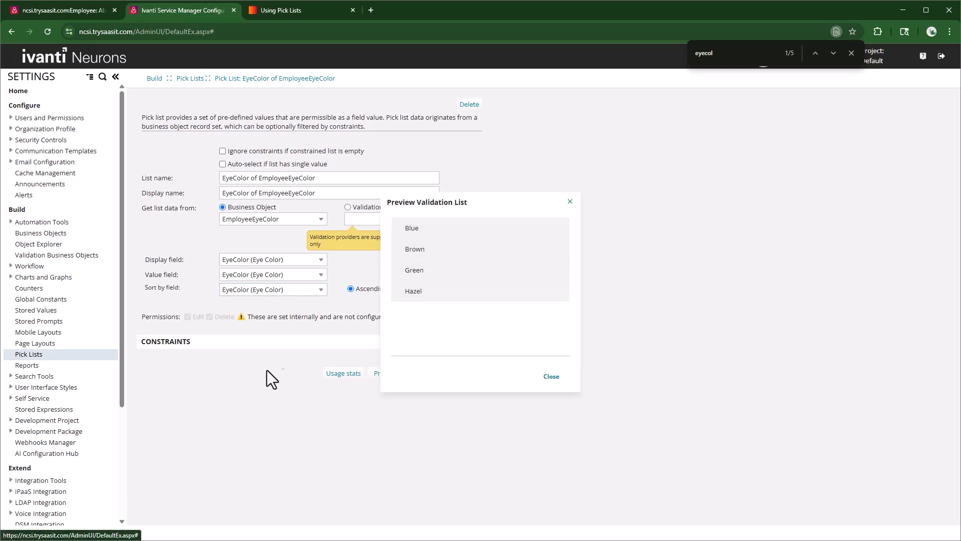
click(550, 376)
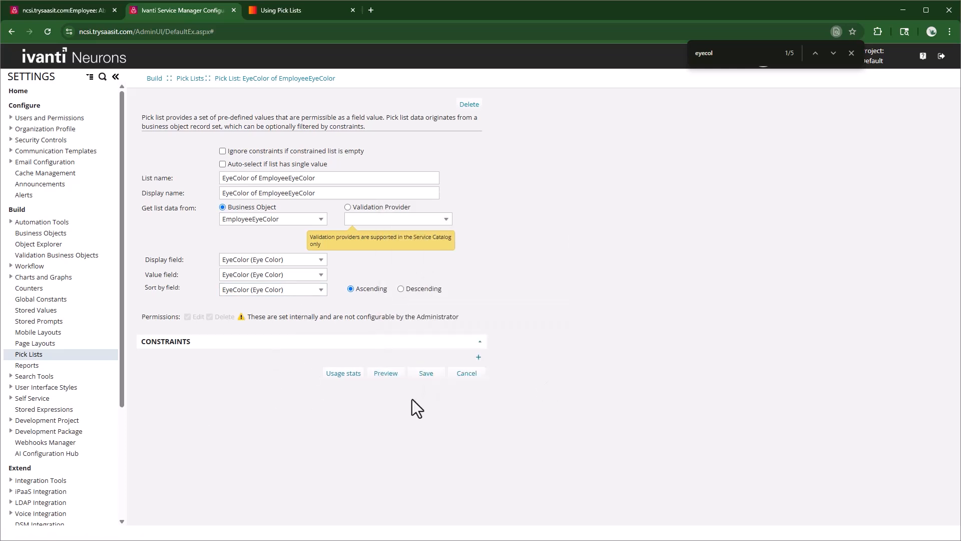
click(428, 373)
- Open the field list of the Employee business object
click(33, 233)
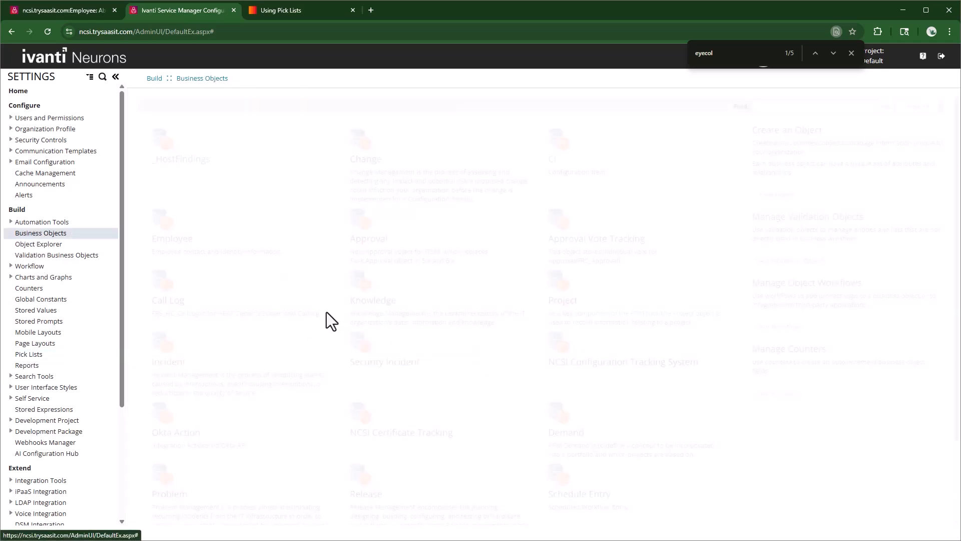
click(173, 239)
click(240, 112)
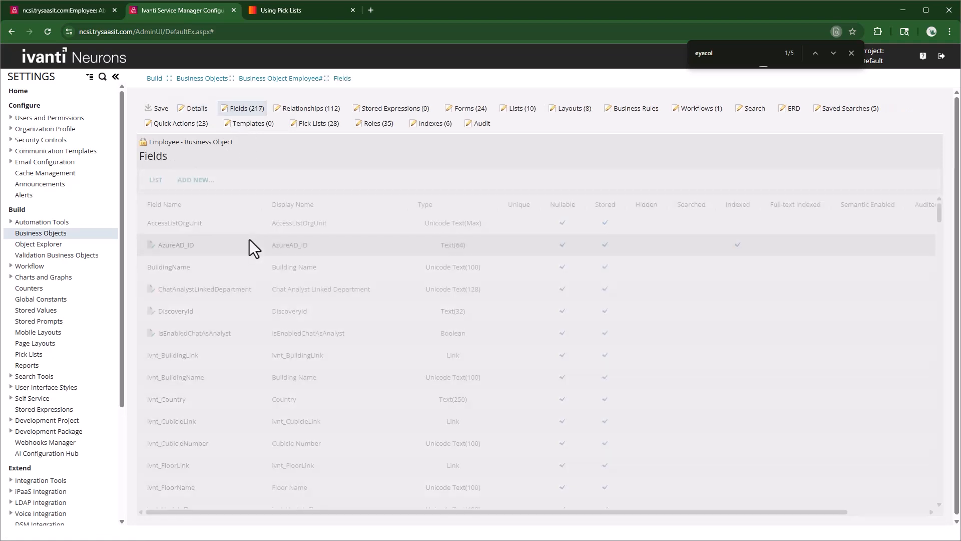
- Start a new Text field on the Employee business object named EyeColor with the display name Eye Color
click(192, 181)
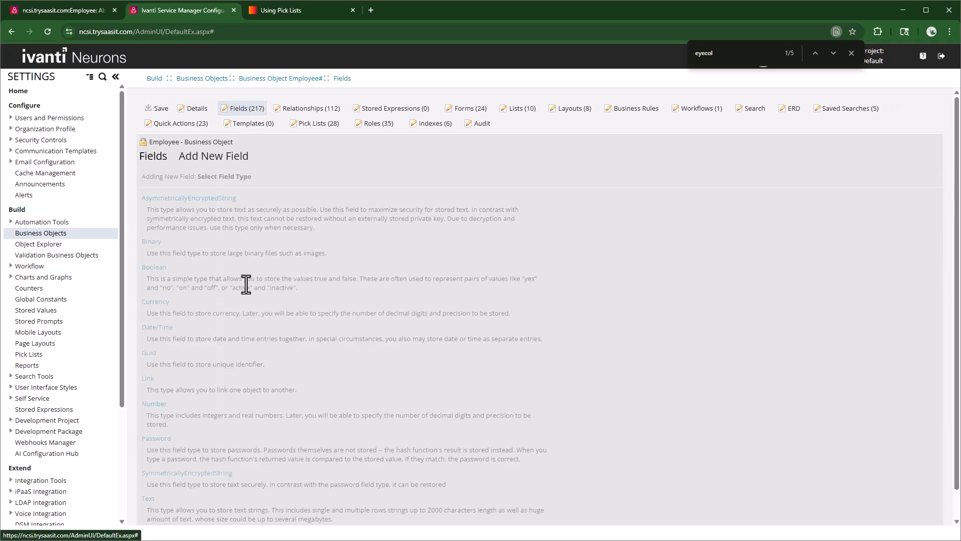
click(149, 498)
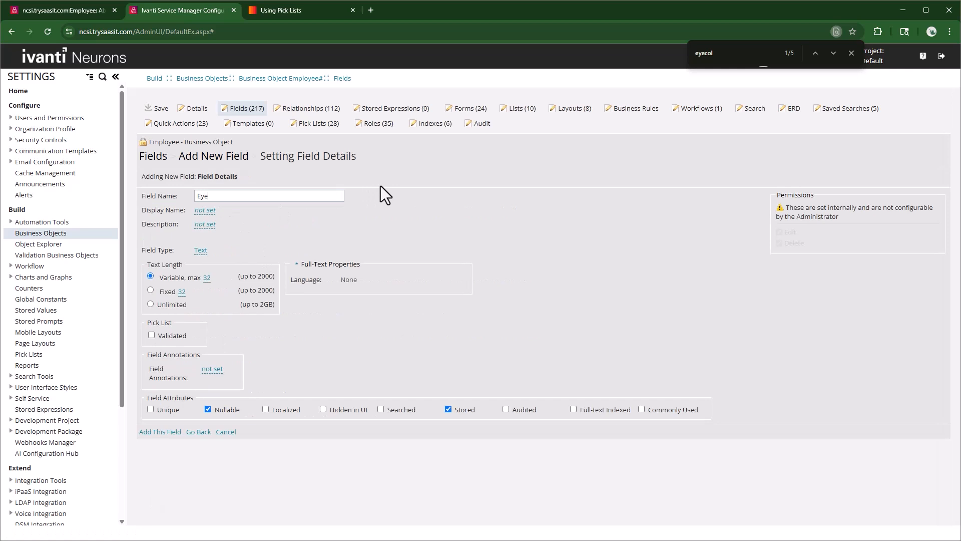
text(EyeColor)
key(Tab)
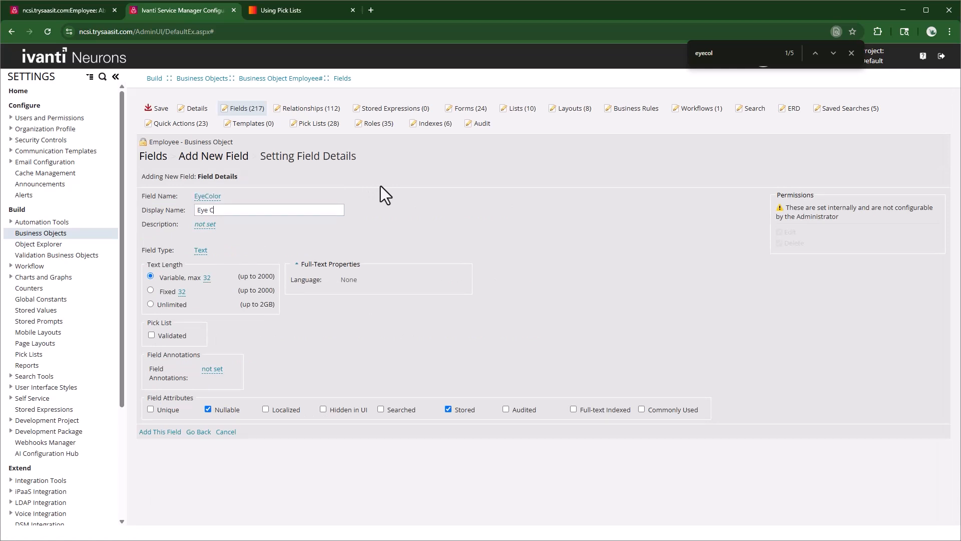
text(Eye Color)
click(381, 229)
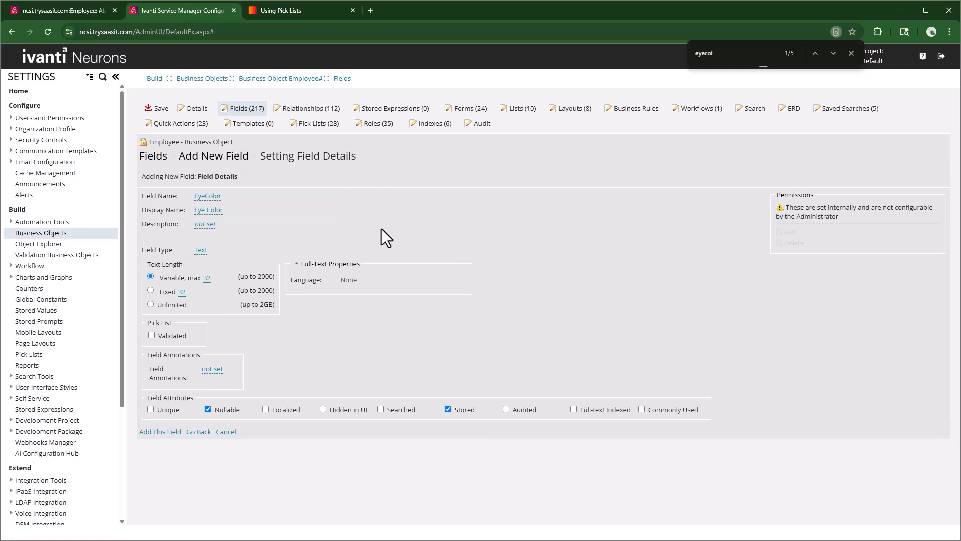
- Set the new EyeColor field's type to Unicode Text
click(201, 250)
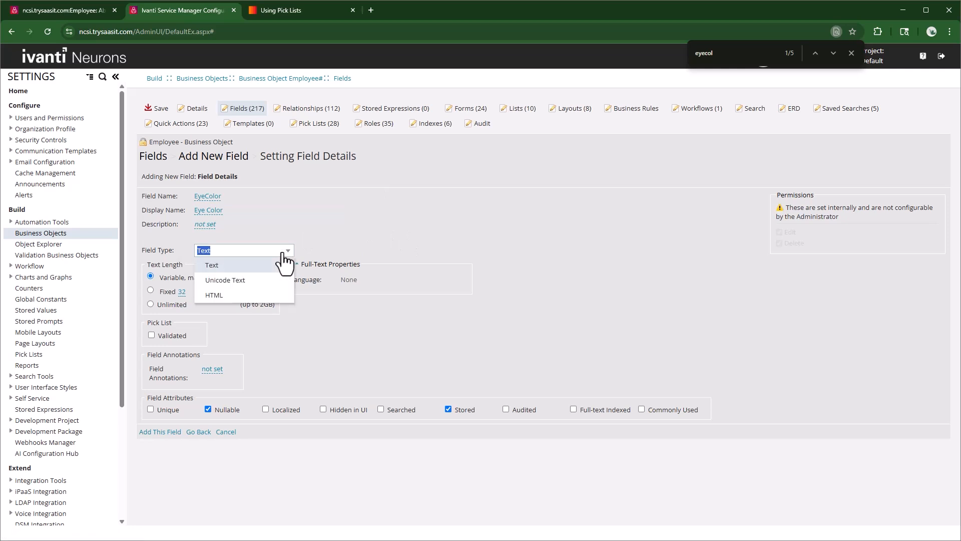
click(247, 265)
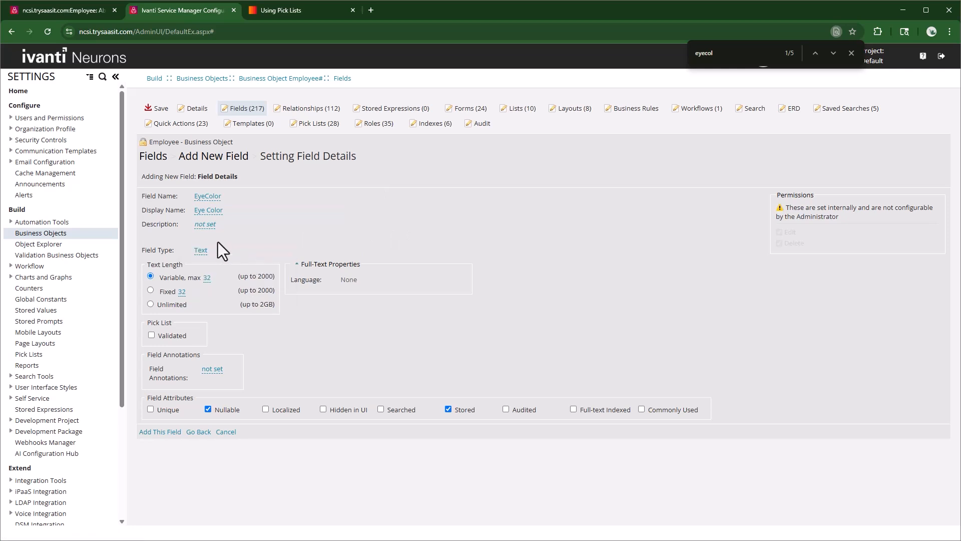
click(206, 250)
click(230, 279)
- Validate the field against the EyeColor of EmployeeEyeColor pick list, and add it to the saved Employee business object
click(152, 335)
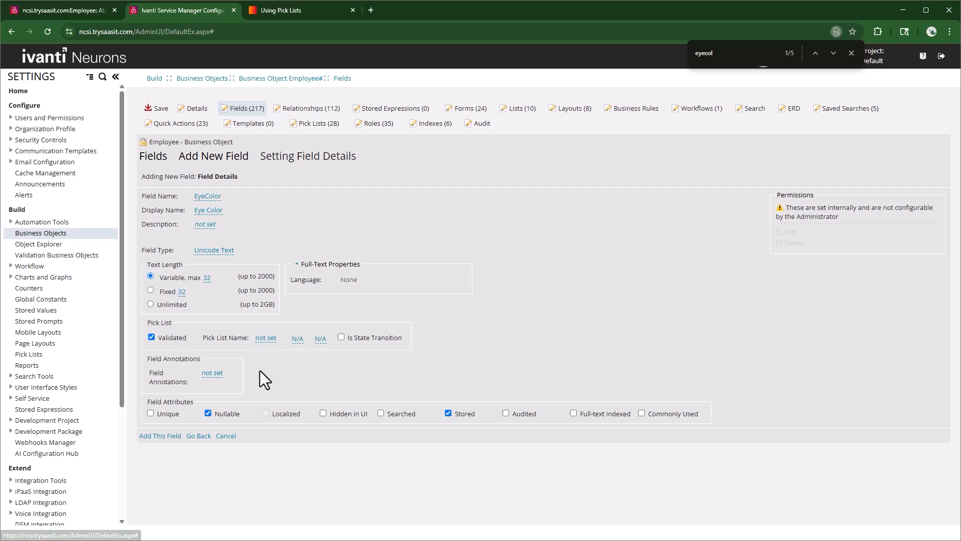
click(266, 345)
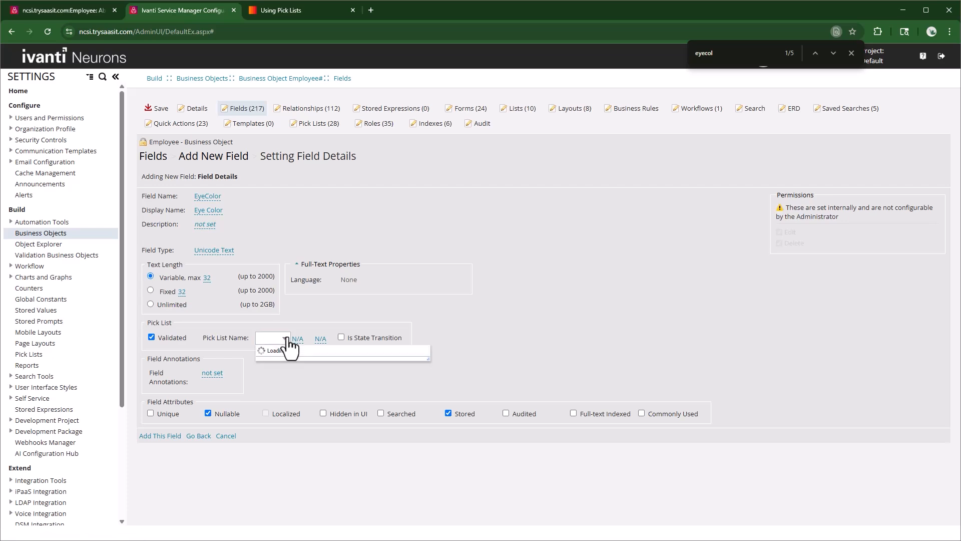
scroll(305, 416, down, 15)
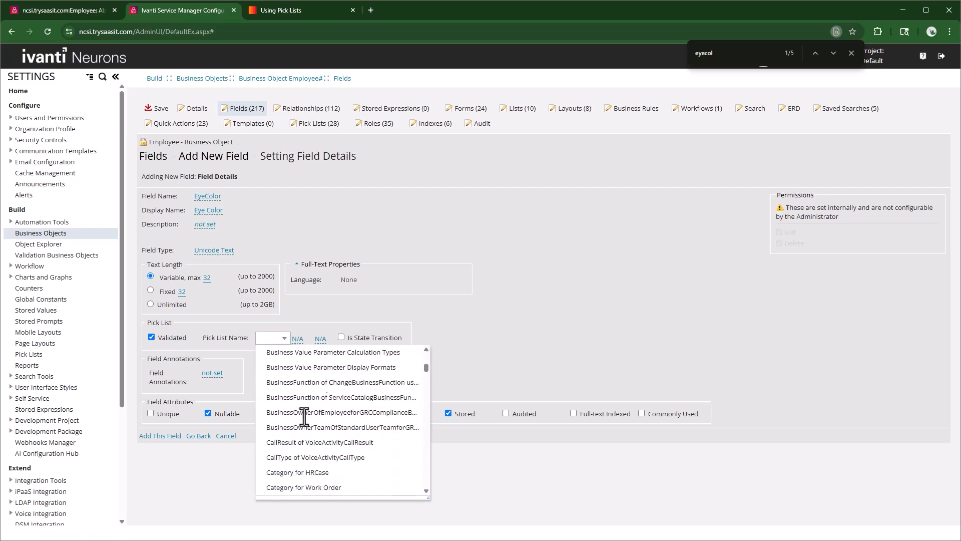
scroll(305, 425, down, 15)
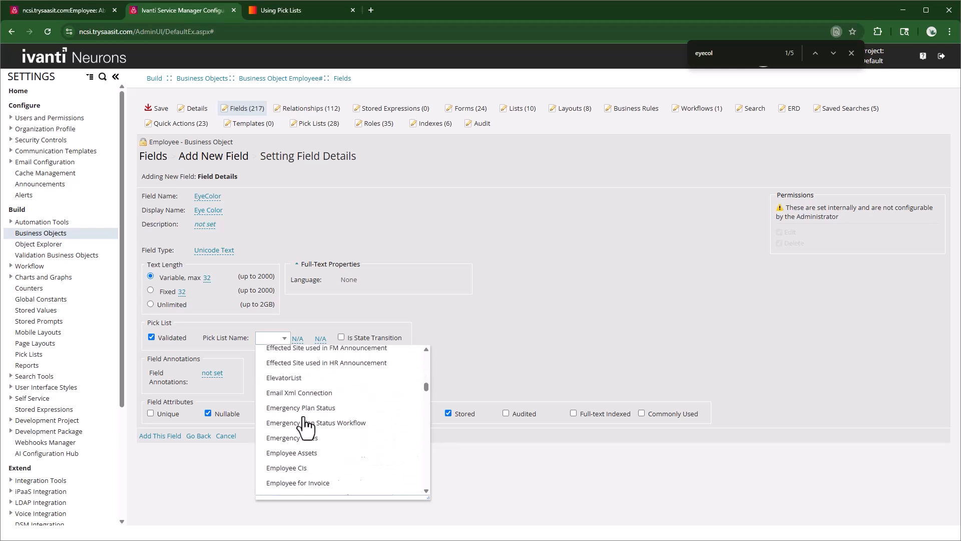
scroll(306, 426, down, 4)
scroll(306, 425, up, 3)
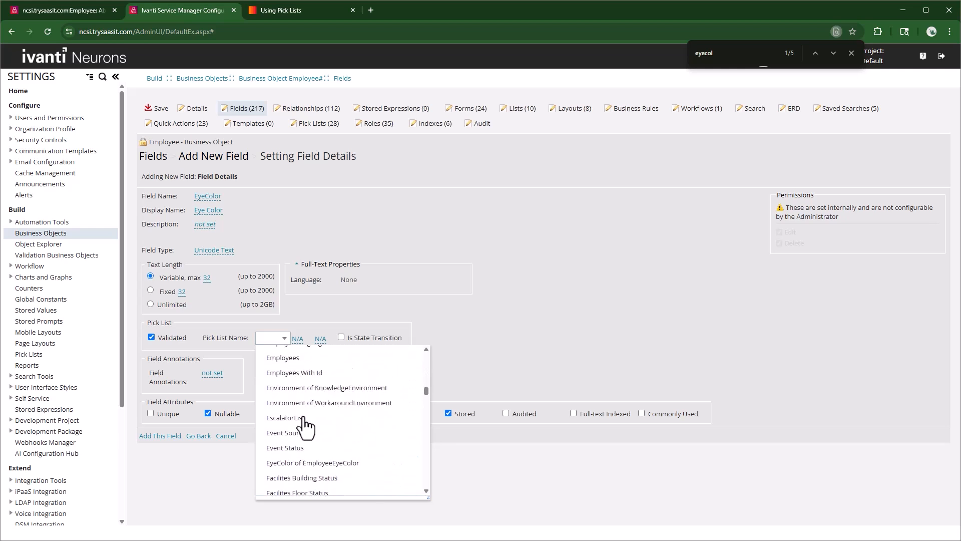
scroll(308, 418, up, 3)
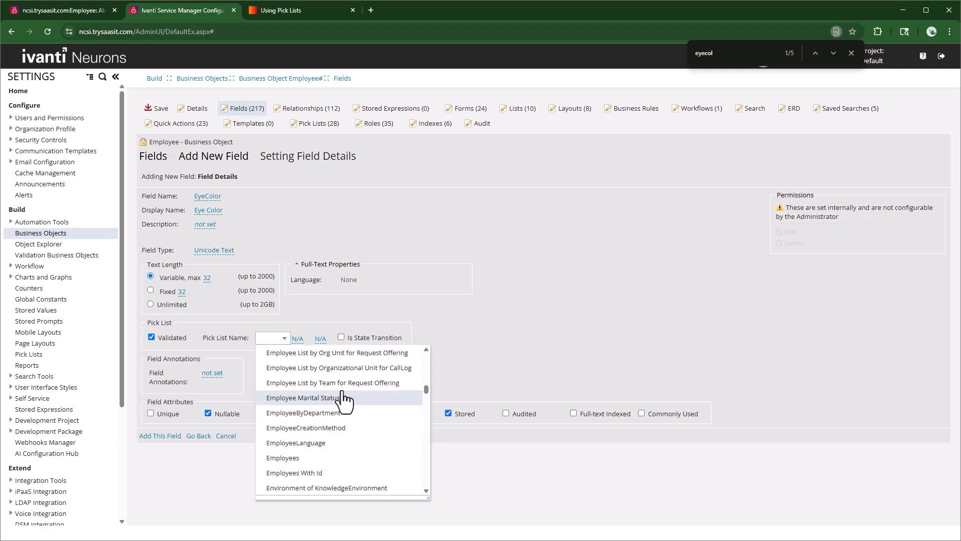
scroll(353, 398, up, 5)
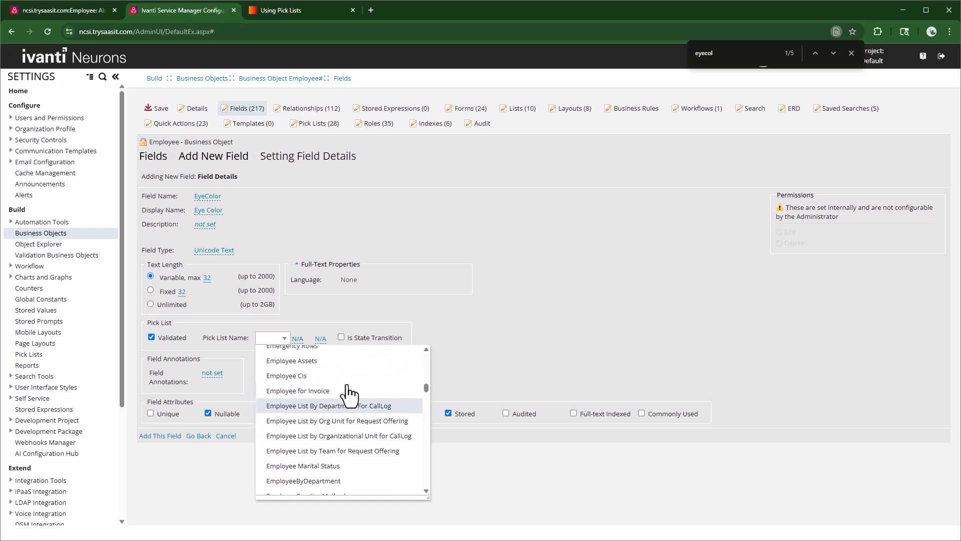
scroll(349, 396, up, 5)
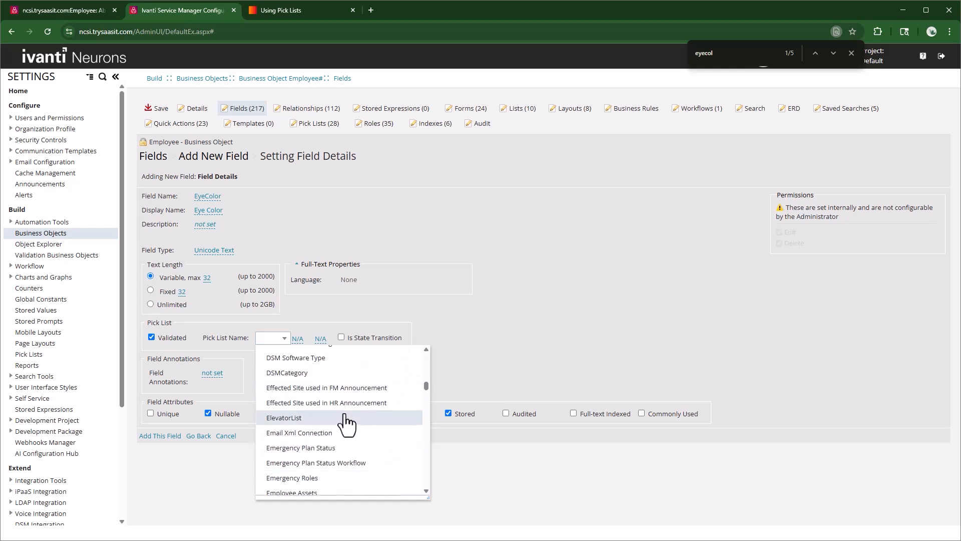
scroll(351, 461, down, 2)
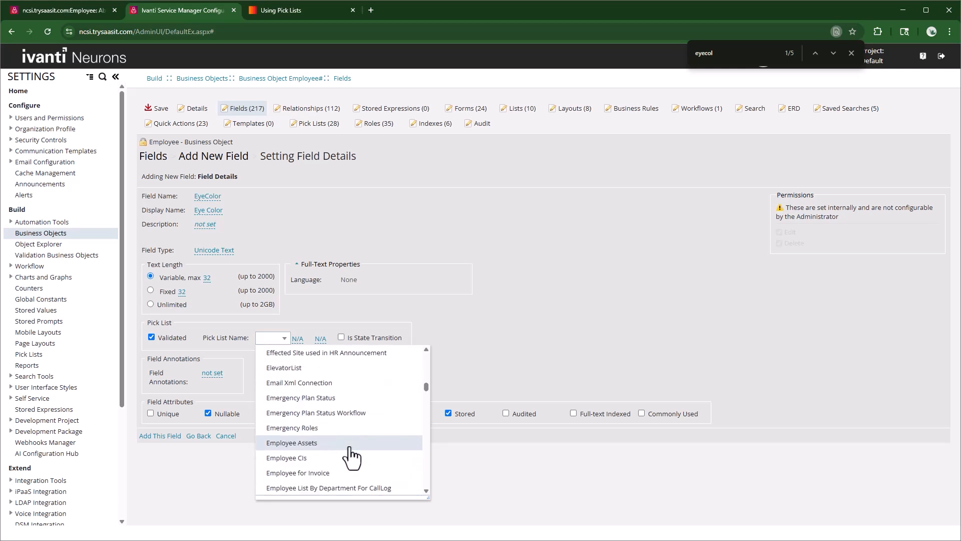
scroll(373, 444, down, 4)
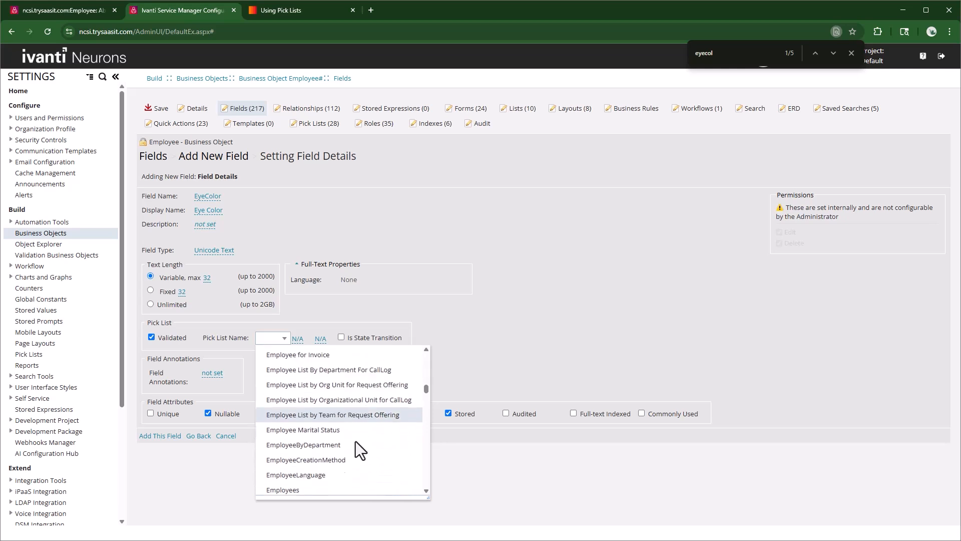
scroll(353, 443, down, 4)
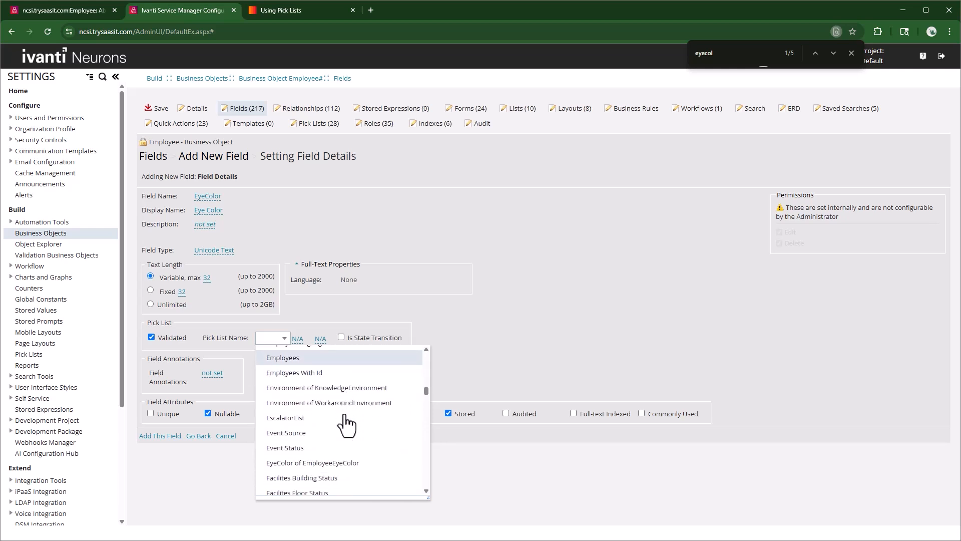
scroll(347, 425, down, 3)
scroll(343, 426, up, 2)
click(338, 419)
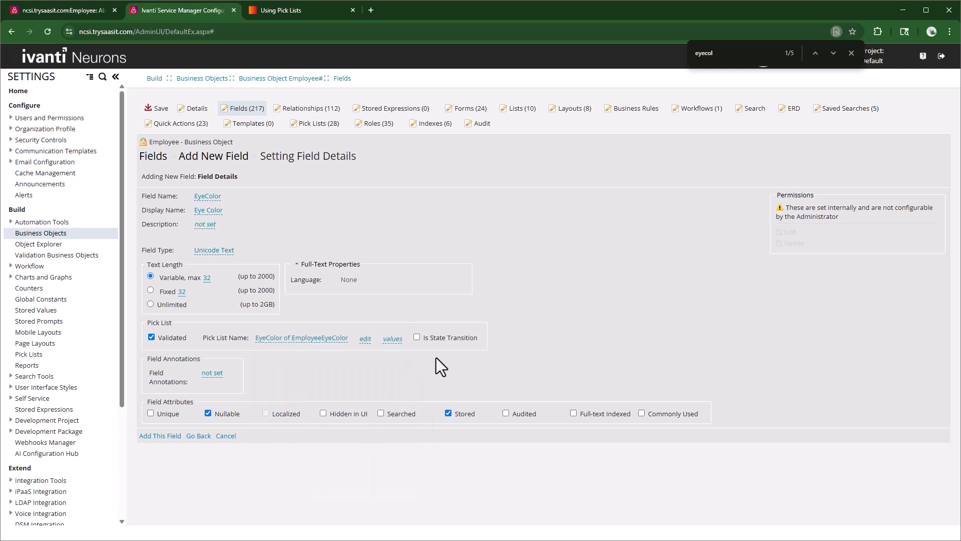
click(160, 436)
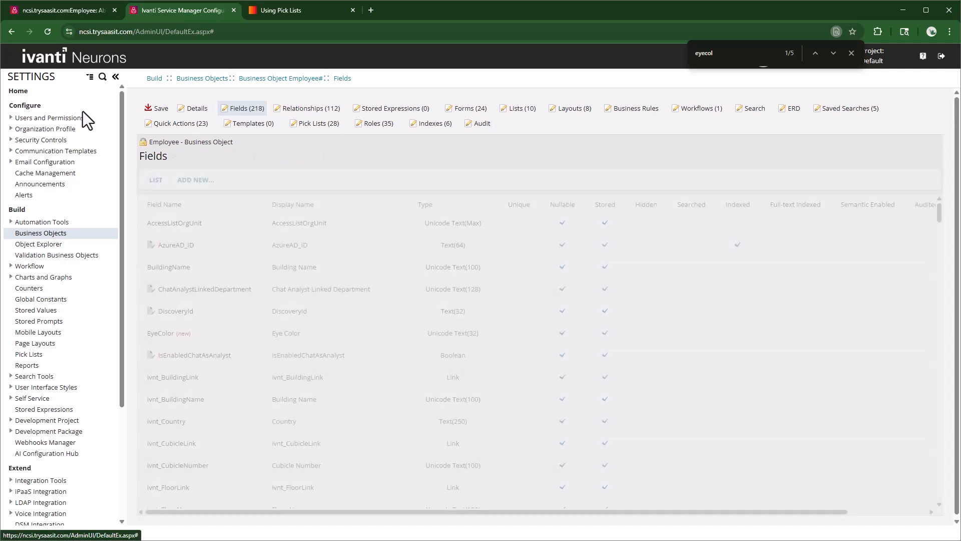
click(152, 110)
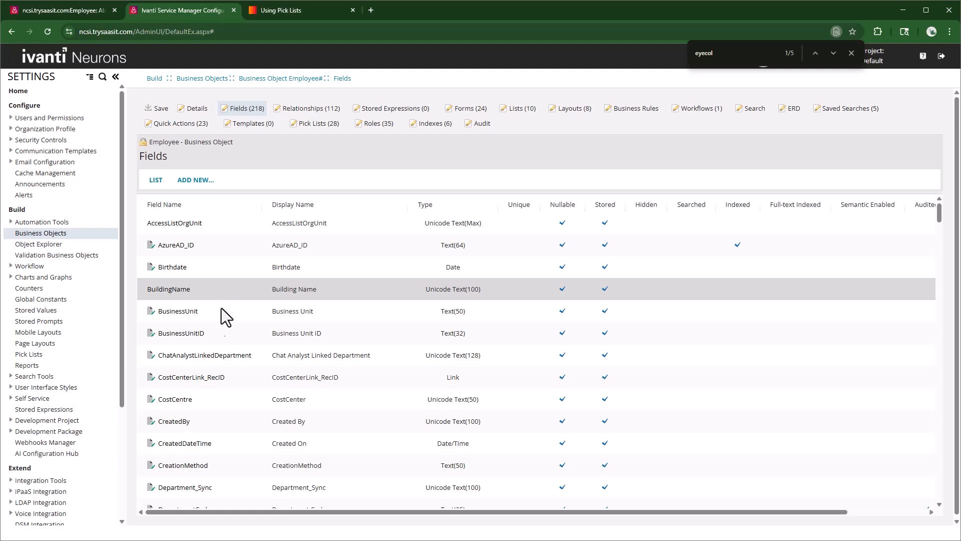
- Reopen the EyeColor field from the Employee field list and review the values of its pick list
scroll(208, 329, down, 1)
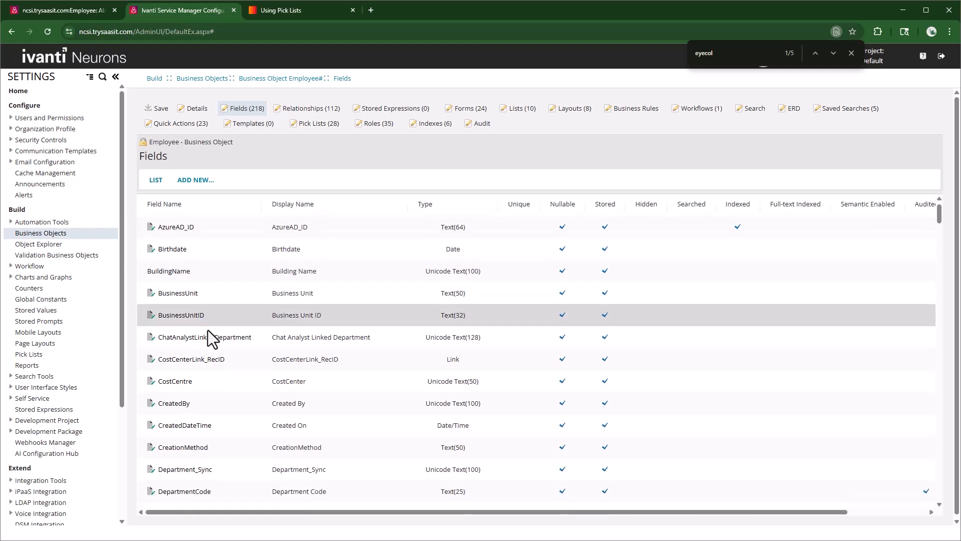
scroll(206, 332, down, 5)
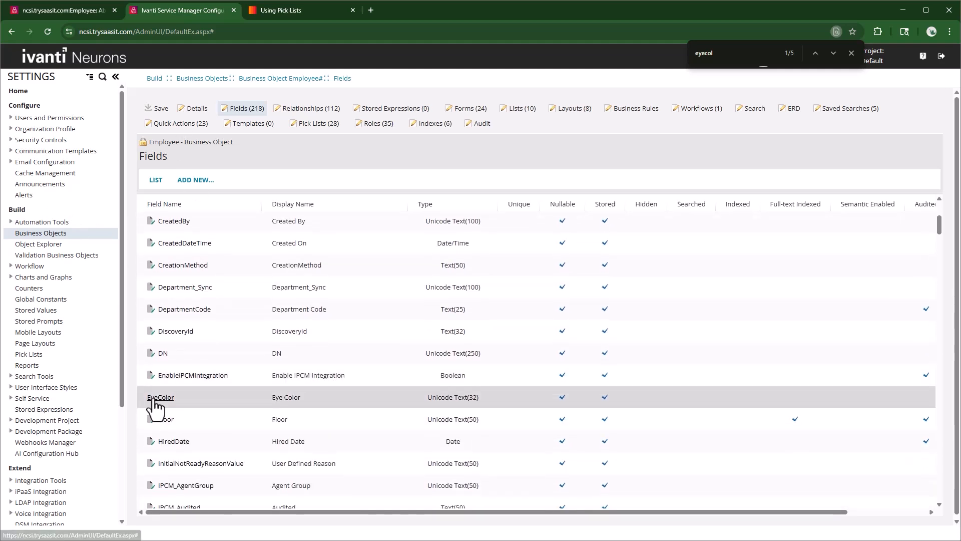
click(153, 399)
click(392, 338)
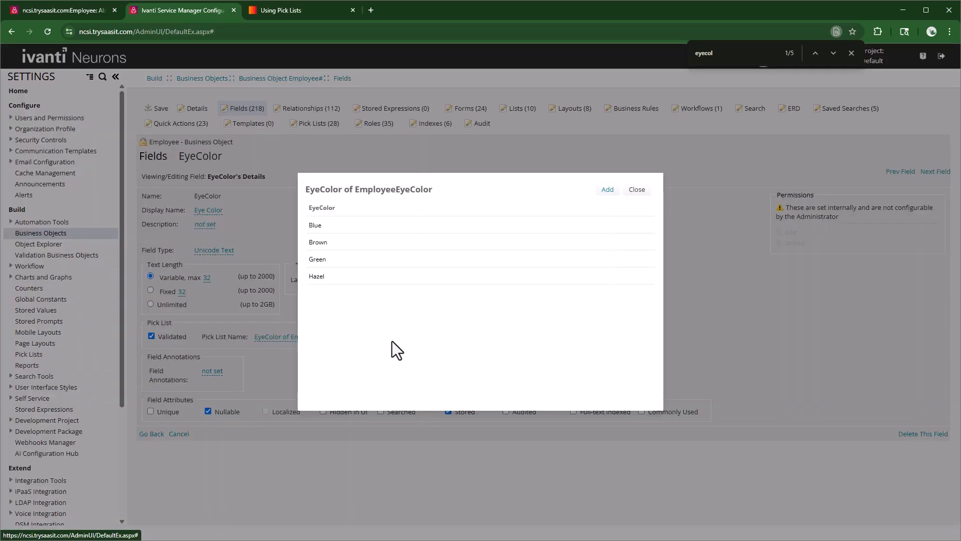
click(638, 190)
- Set the sort field of the EyeColor of EmployeeEyeColor pick list to SortOrder (Sort Order) and save it
click(363, 339)
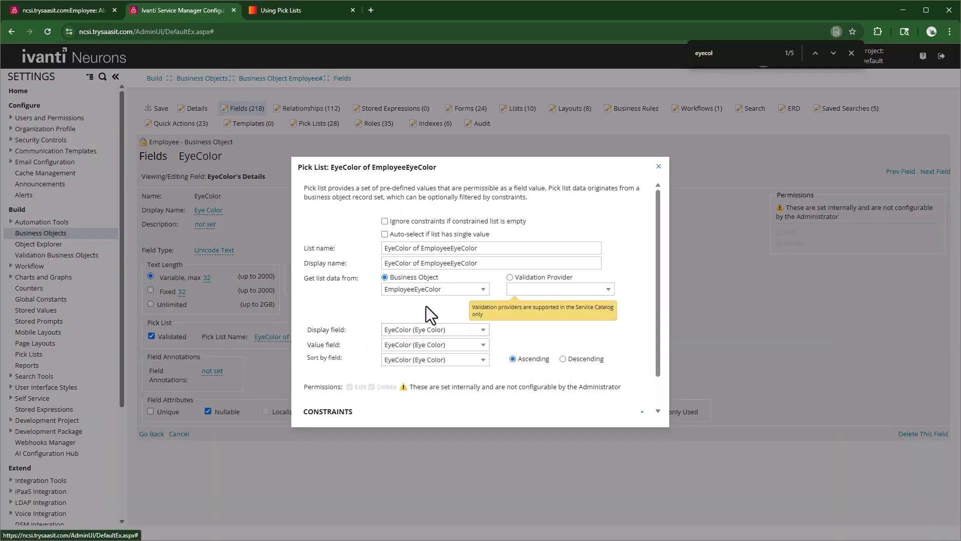
click(483, 360)
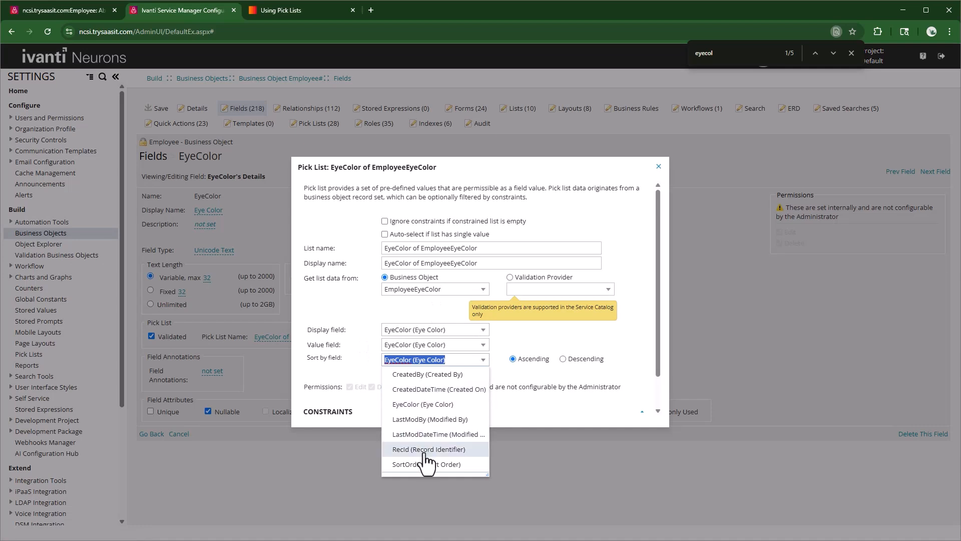
click(429, 508)
scroll(492, 421, down, 1)
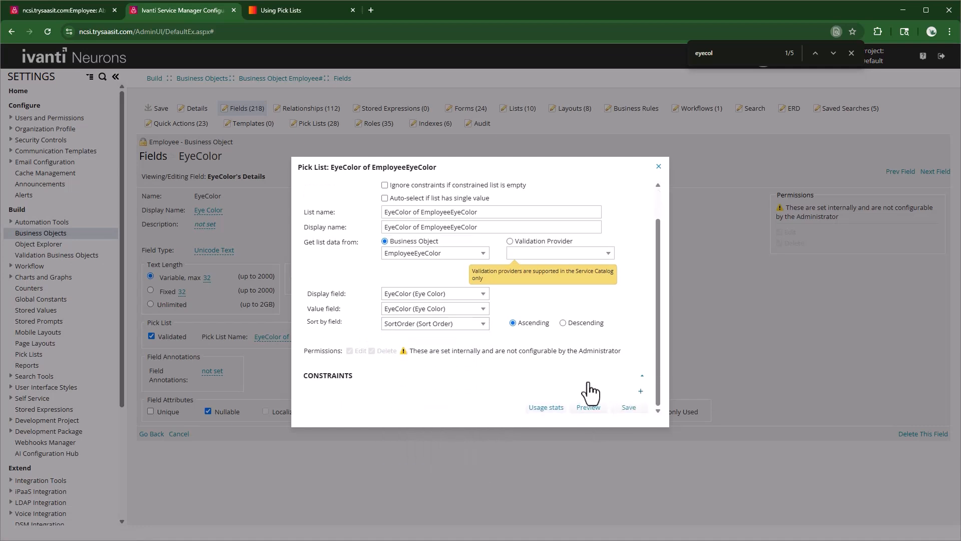
click(627, 407)
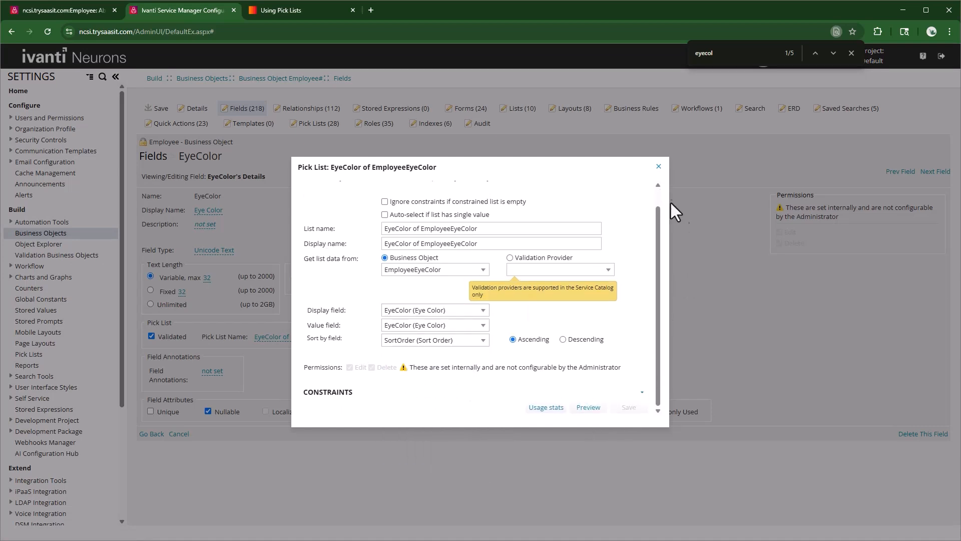
click(659, 167)
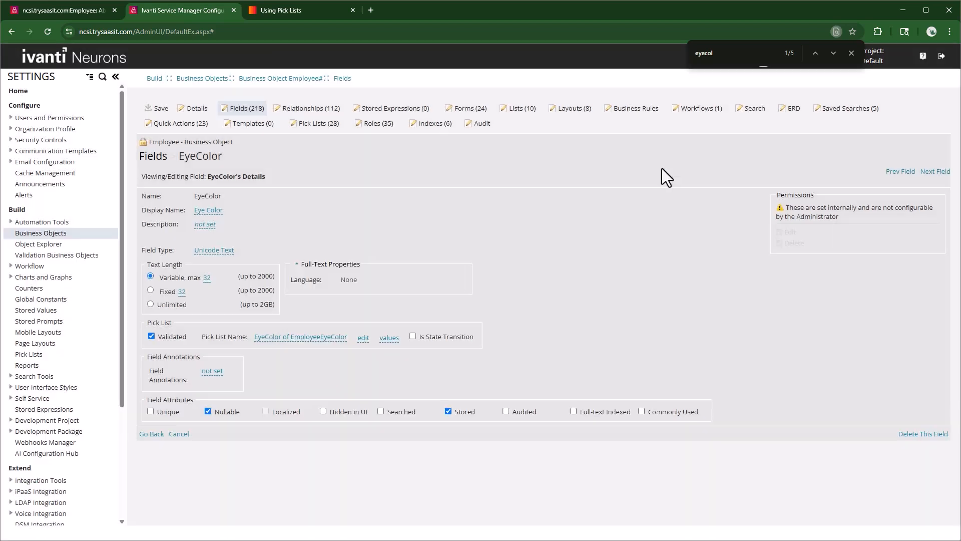
- In the field's pick list values, change the sort order of Brown to 2 and Hazel to 1
click(391, 339)
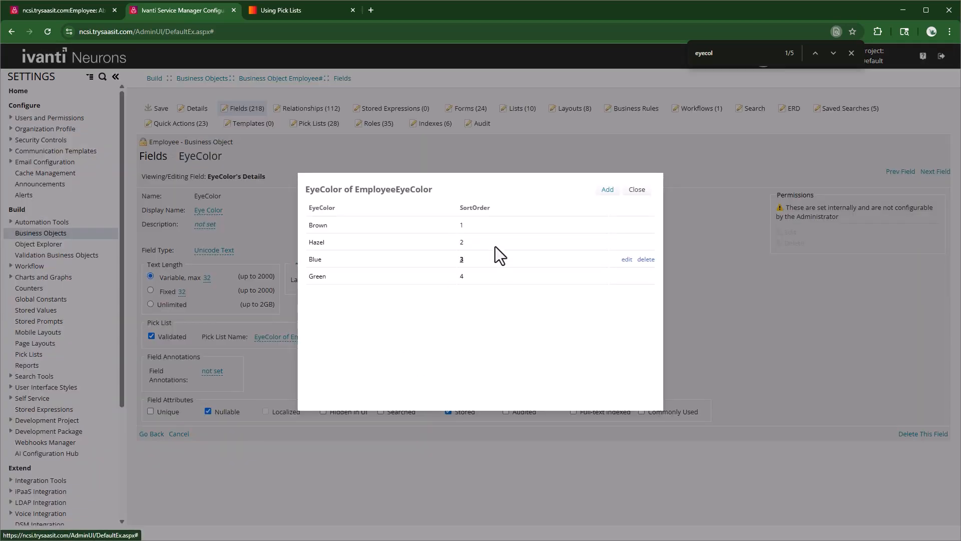
click(460, 225)
text(2)
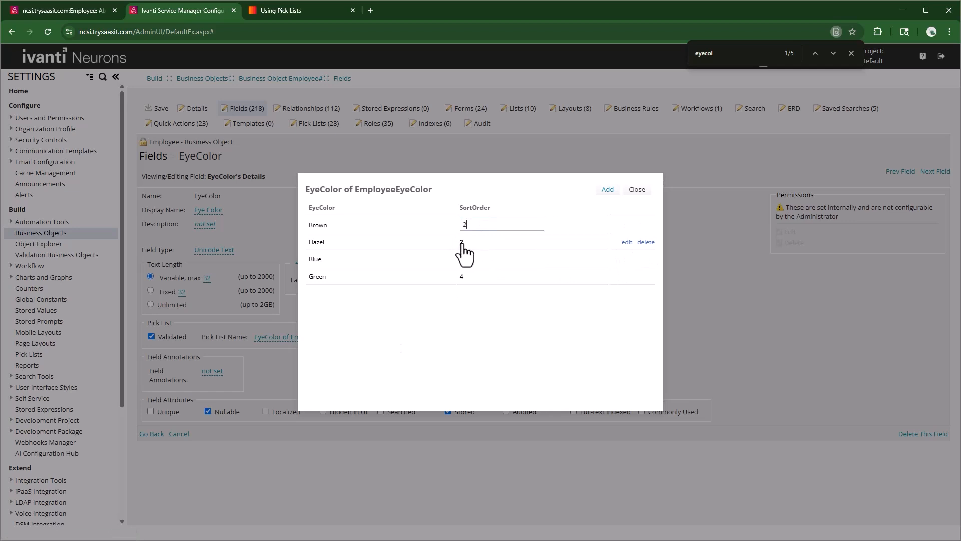
key(Return)
click(463, 243)
text(1)
key(Return)
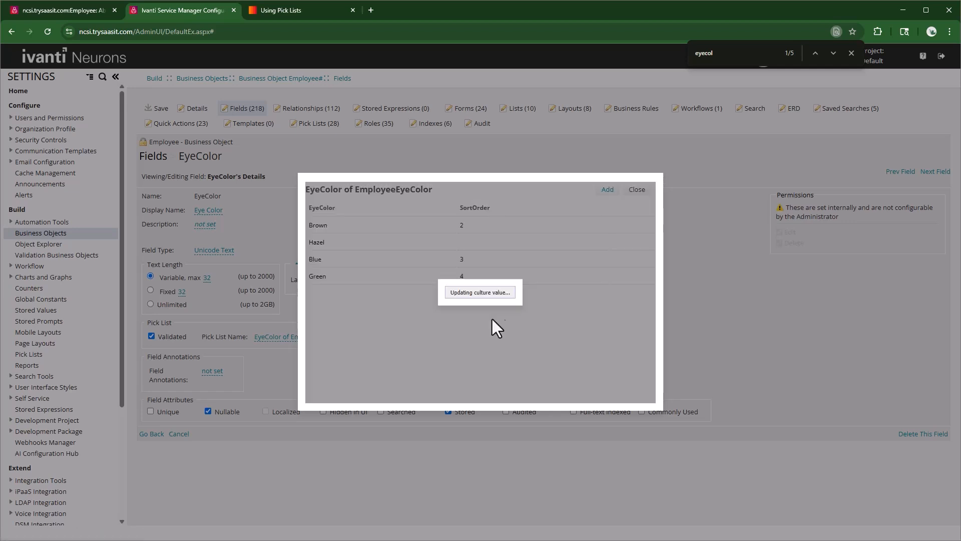
click(637, 191)
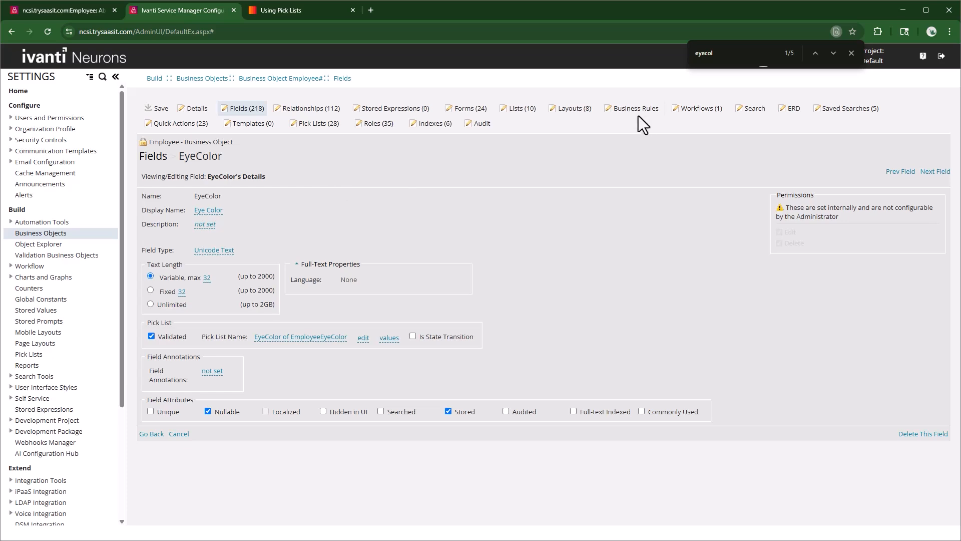
- Open the formView of the Employee business object's Profile.Employee.NCSI layout for editing
click(575, 110)
scroll(254, 402, down, 1)
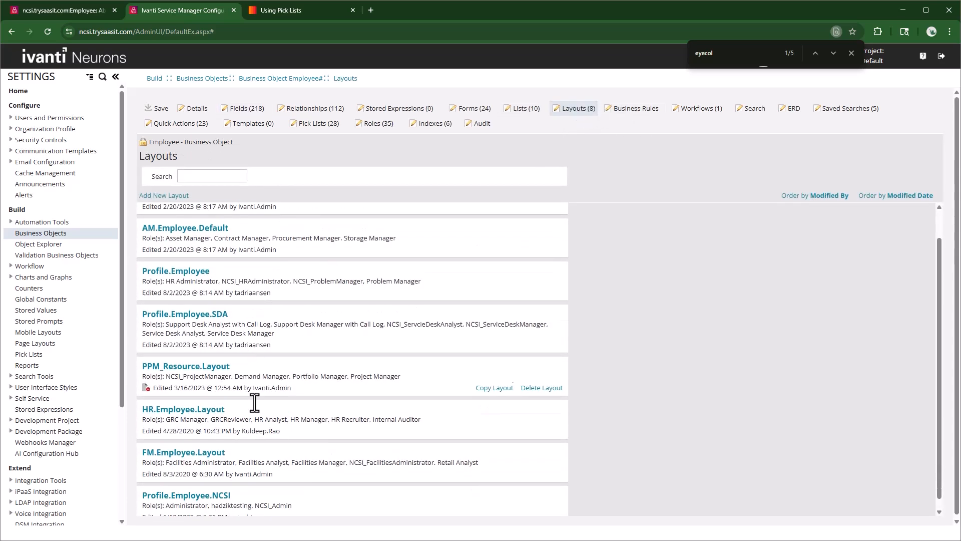
click(200, 487)
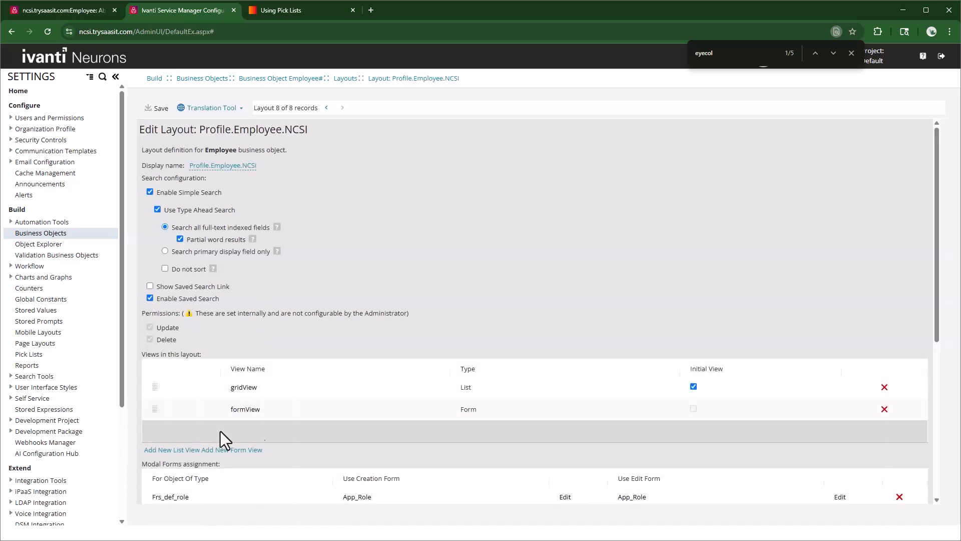
click(253, 410)
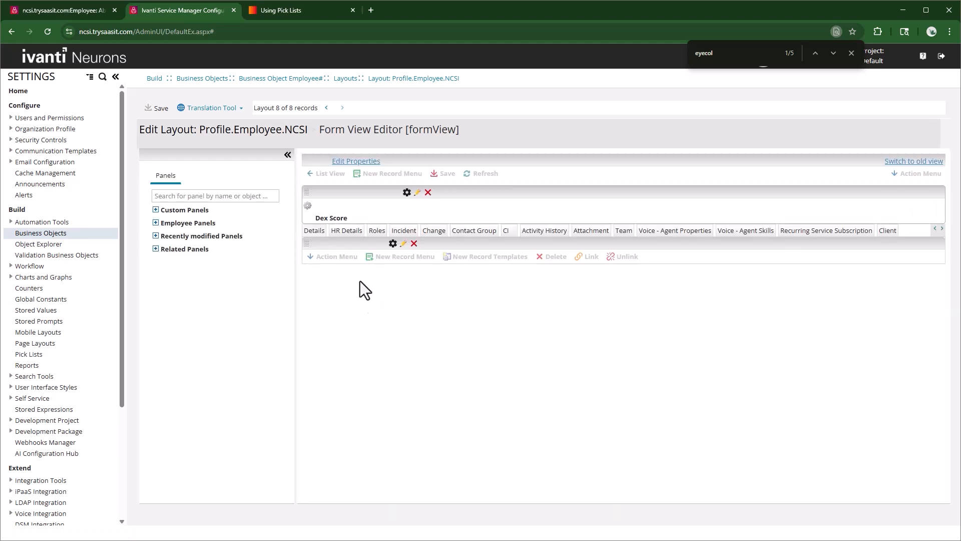
- Open the details form of the Profile.Employee.NCSI layout and add the Employee EyeColor field between Suffix and Primary Email
click(403, 243)
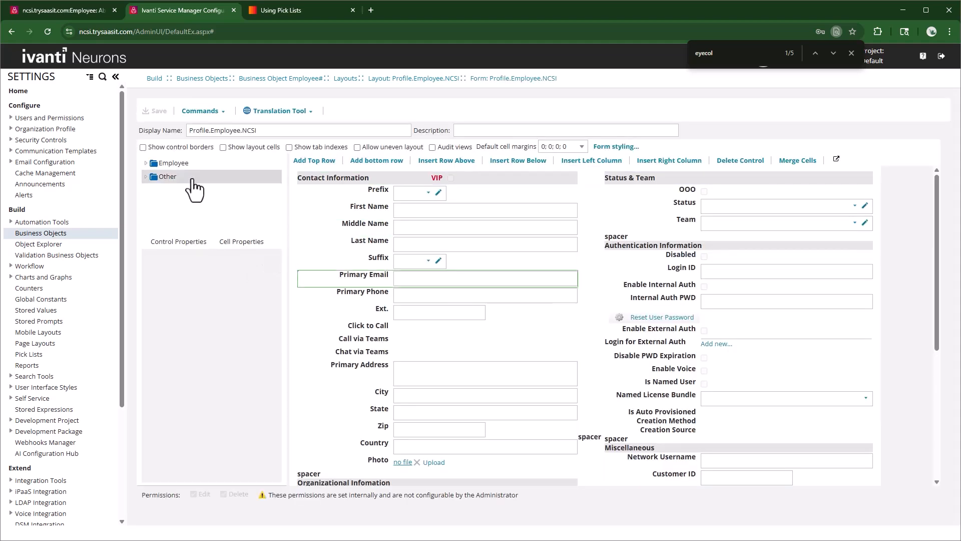
click(146, 163)
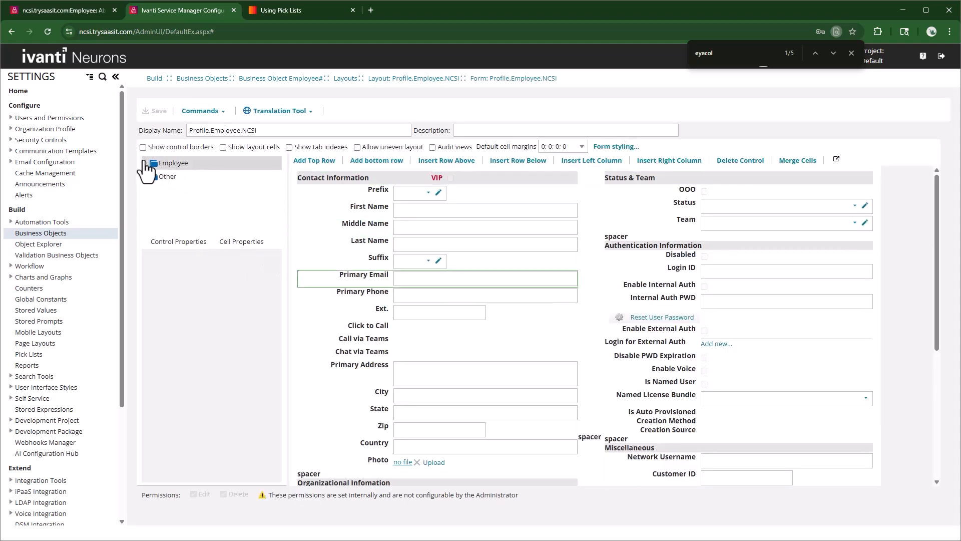
click(154, 176)
scroll(206, 215, down, 10)
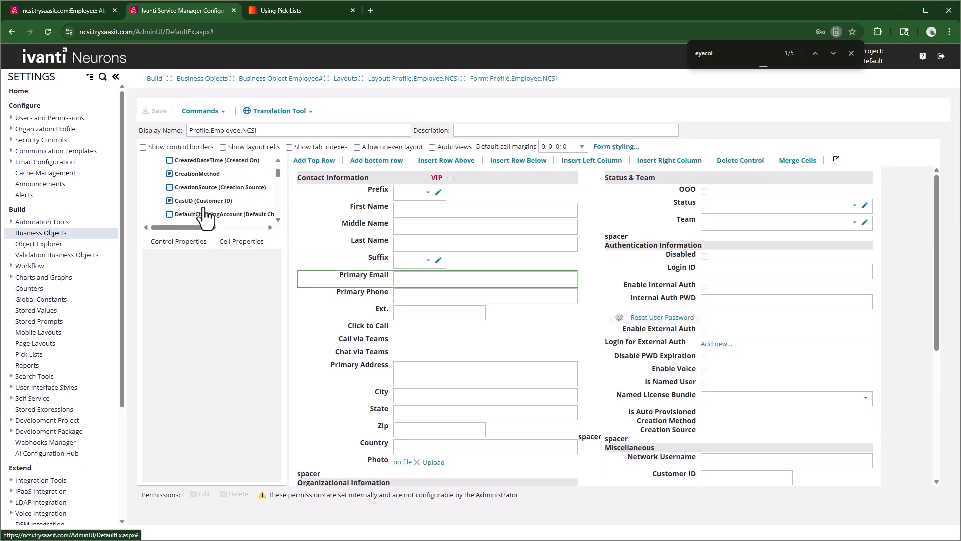
scroll(205, 213, down, 3)
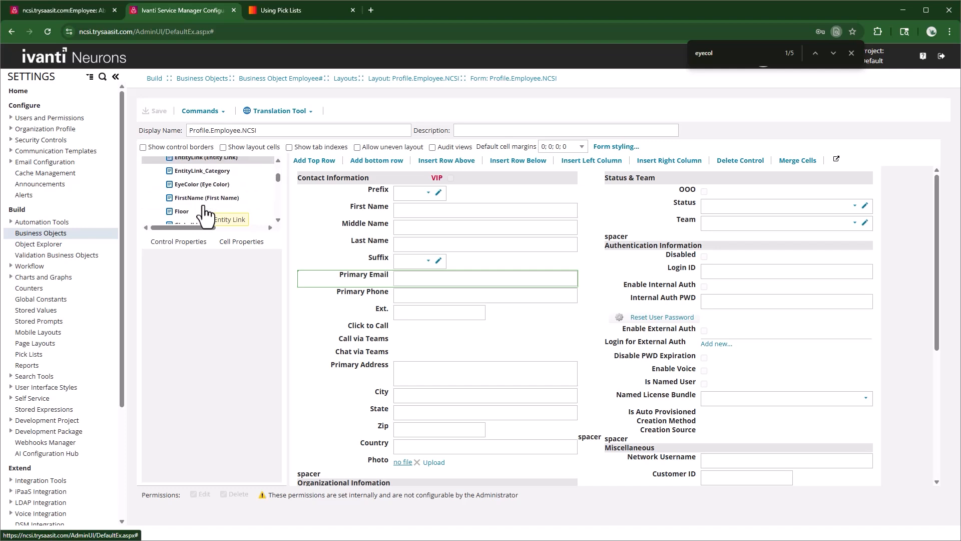
drag(208, 191, 444, 289)
drag(438, 289, 438, 286)
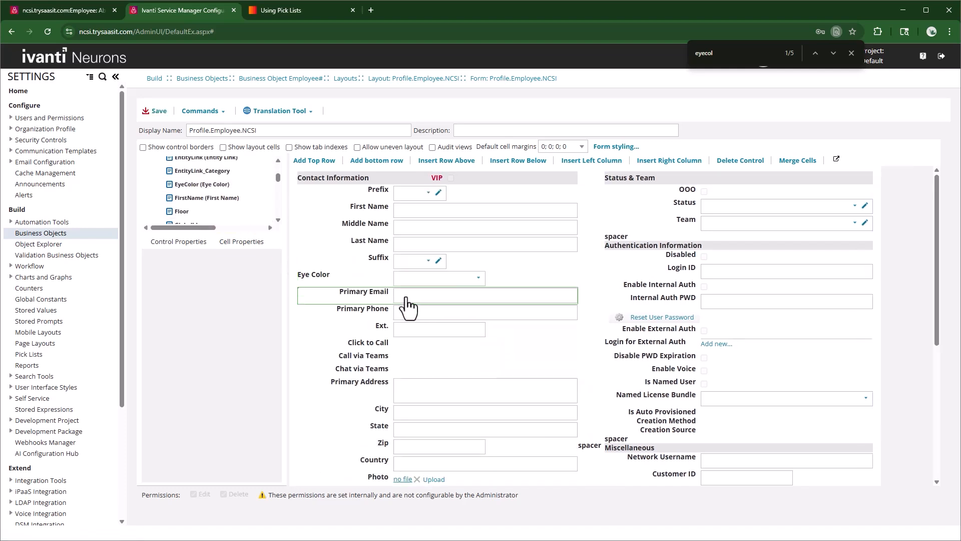
- Set the width of the new Eye Color control on the form to 22 em
scroll(231, 467, down, 5)
scroll(230, 468, down, 3)
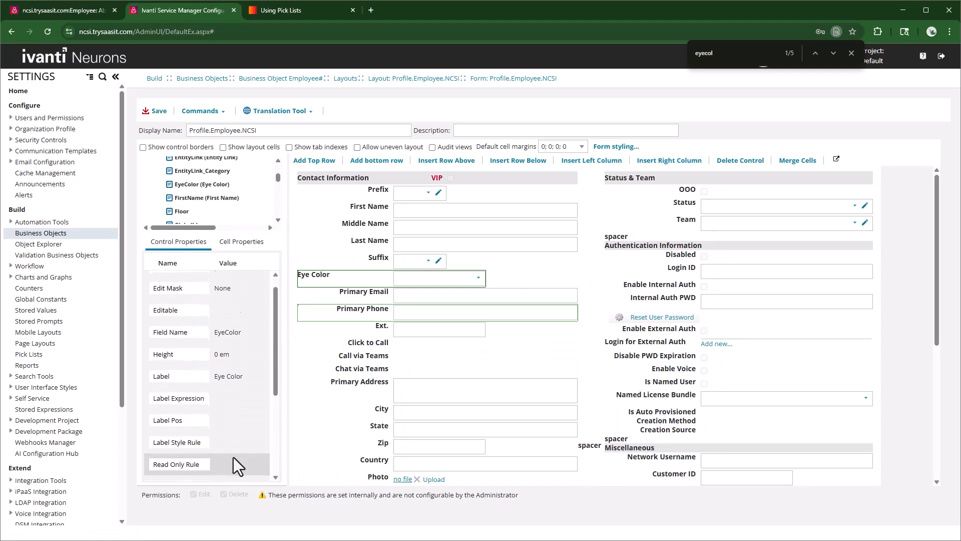
click(226, 471)
text(22)
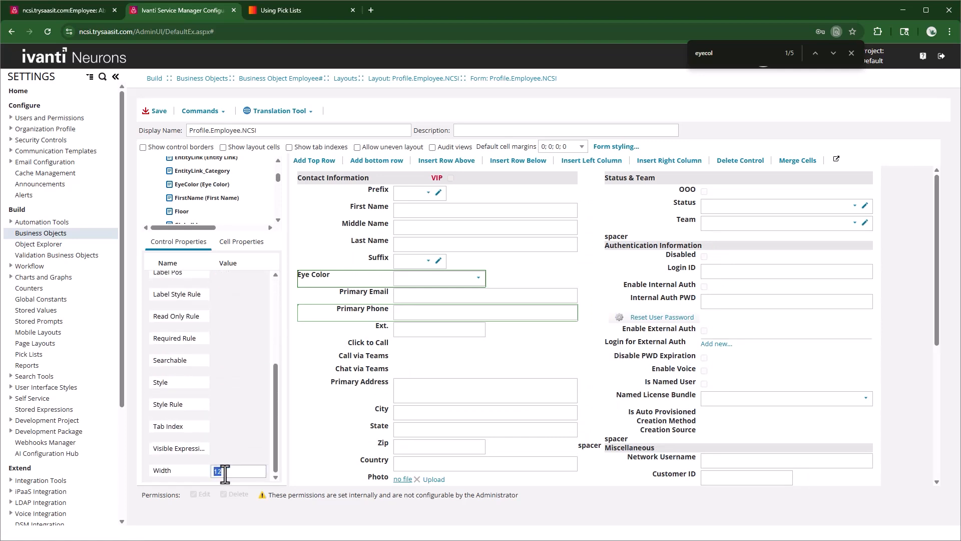
key(Return)
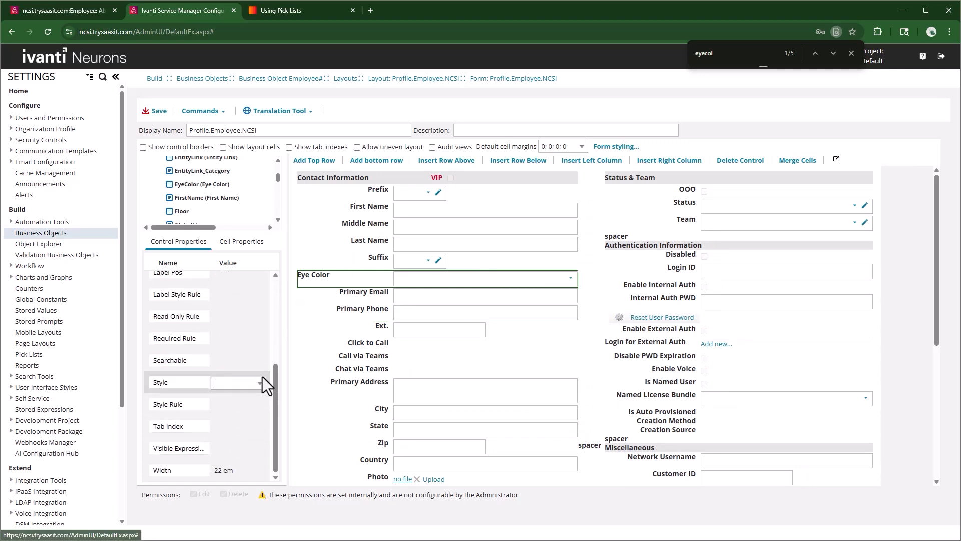
- Apply the Right Label style to the Eye Color control and save the form
click(259, 387)
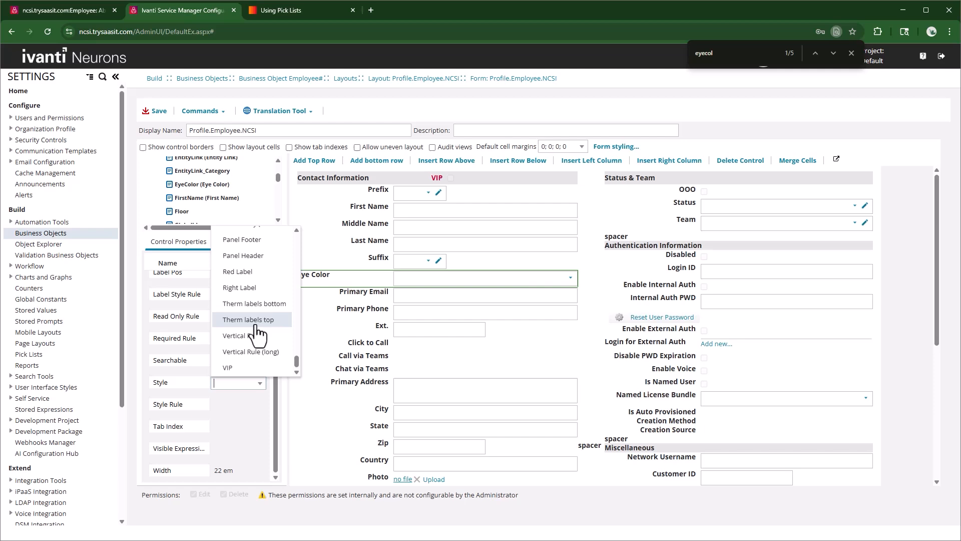
click(238, 288)
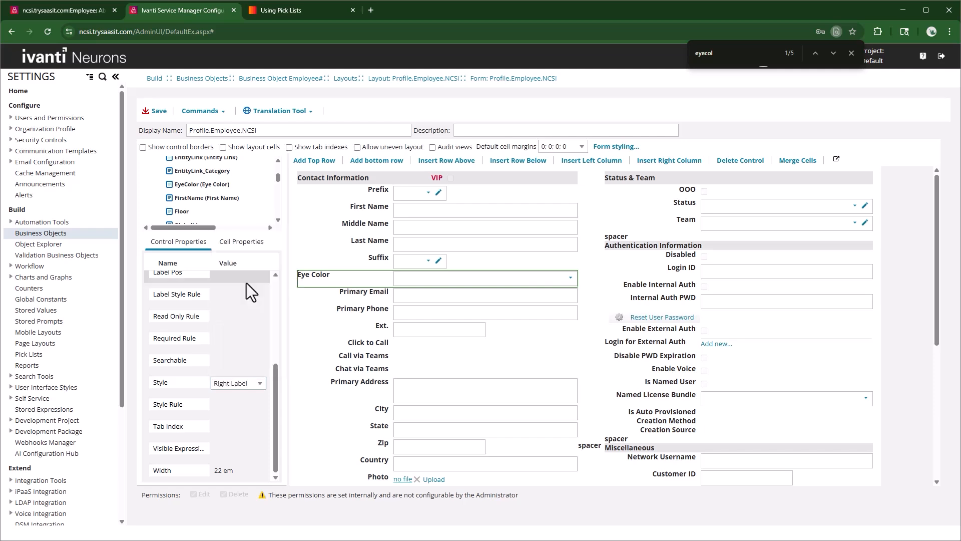
click(155, 110)
- Switch to the Employee workspace, reload it, open the record of the Operating Room surgery nurse, set Eye Color to Hazel and save
click(75, 11)
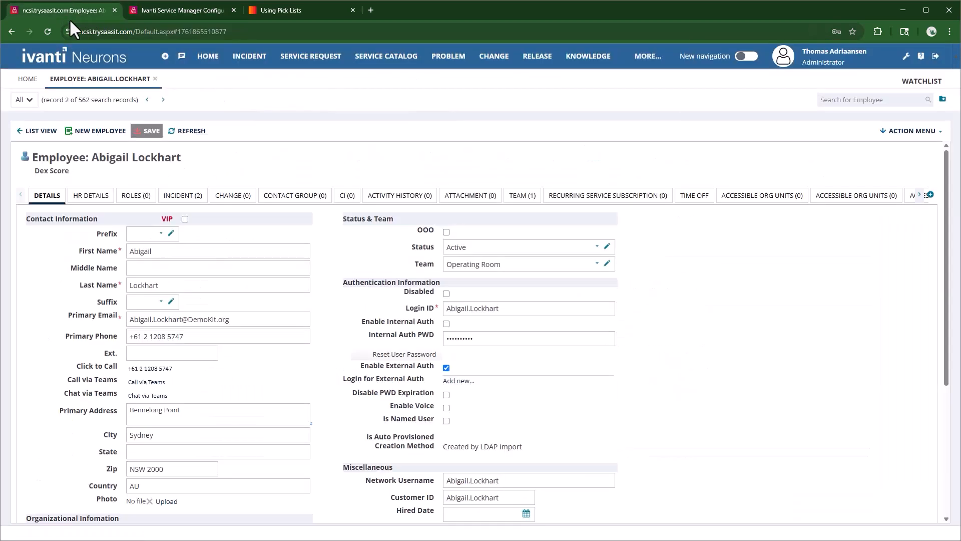
click(49, 30)
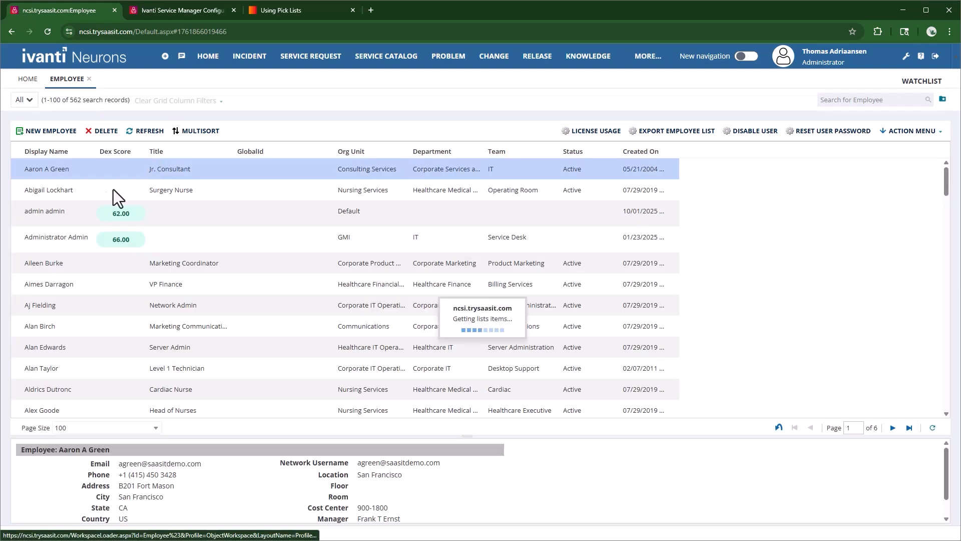
double_click(55, 188)
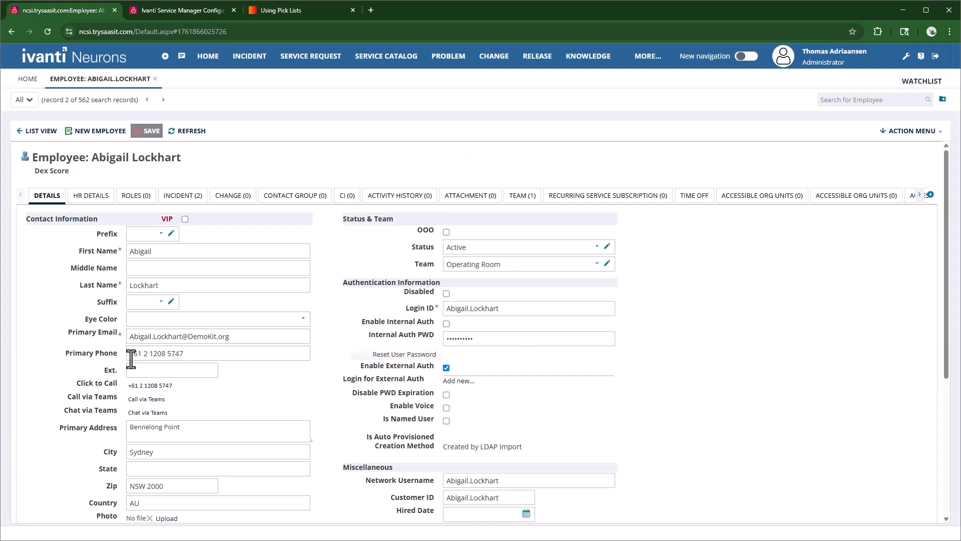
click(302, 321)
click(152, 335)
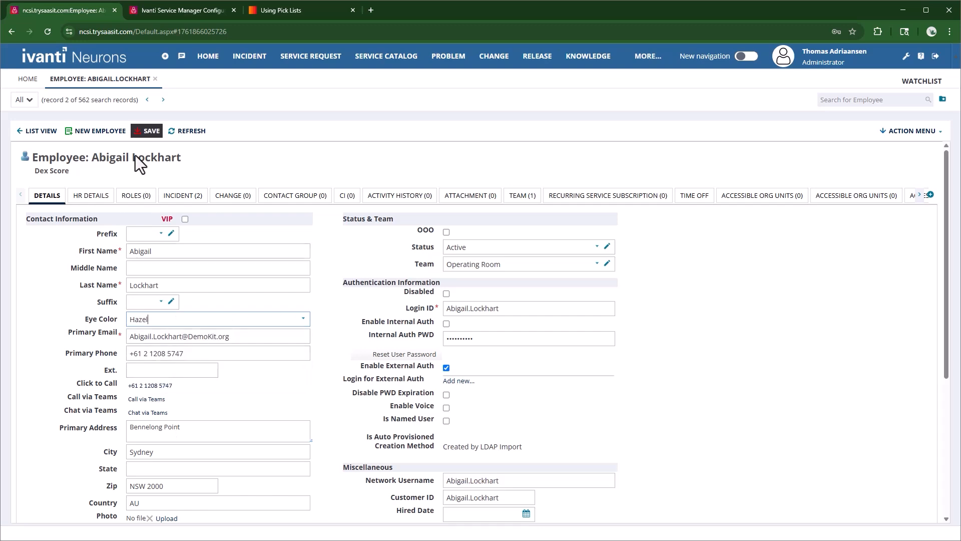
click(138, 133)
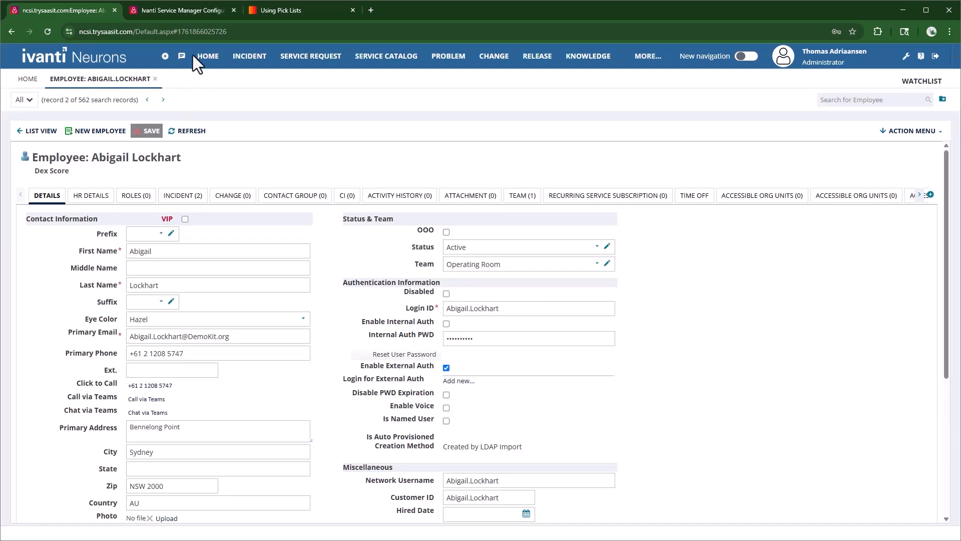
- Switch back to the configuration console, open the Employee EyeColor field to review its pick list assignment, and leave it without changes
click(184, 13)
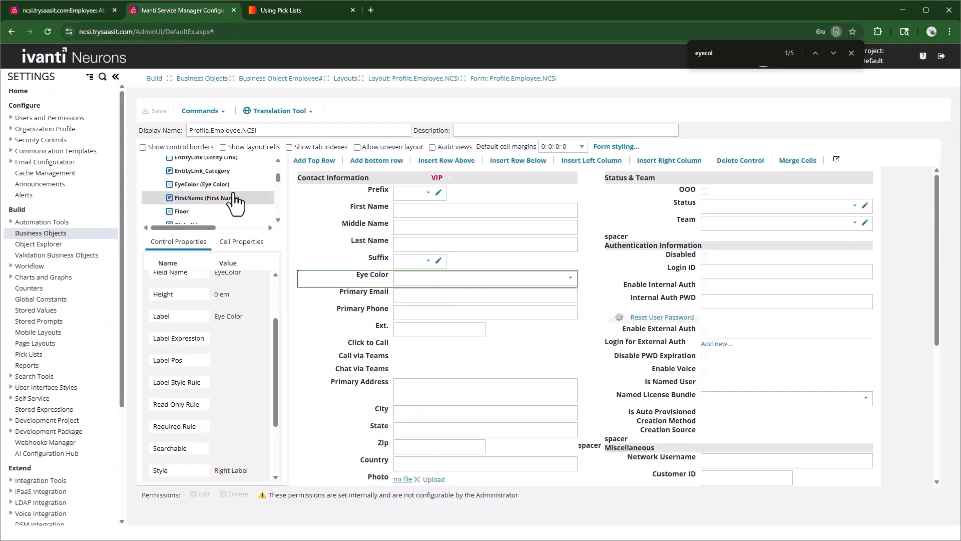
click(281, 79)
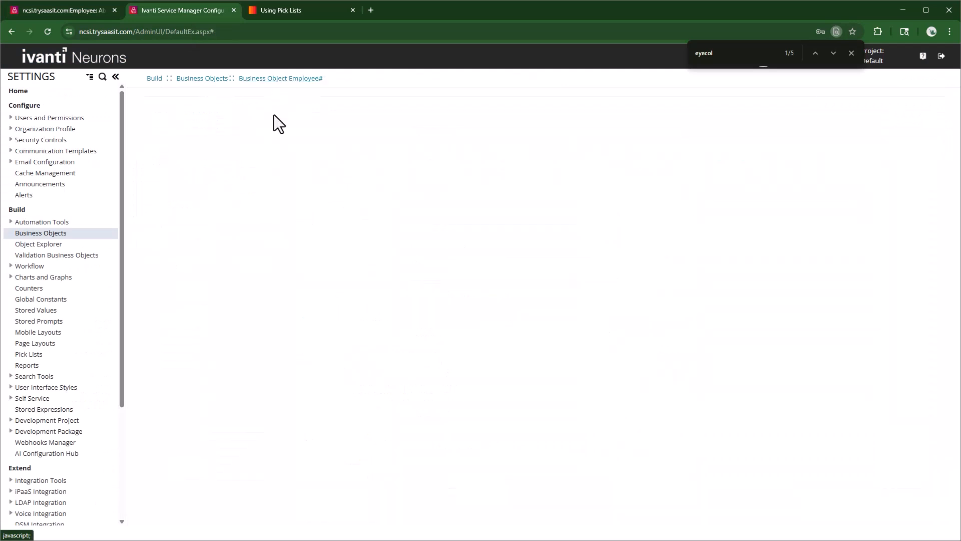
click(252, 110)
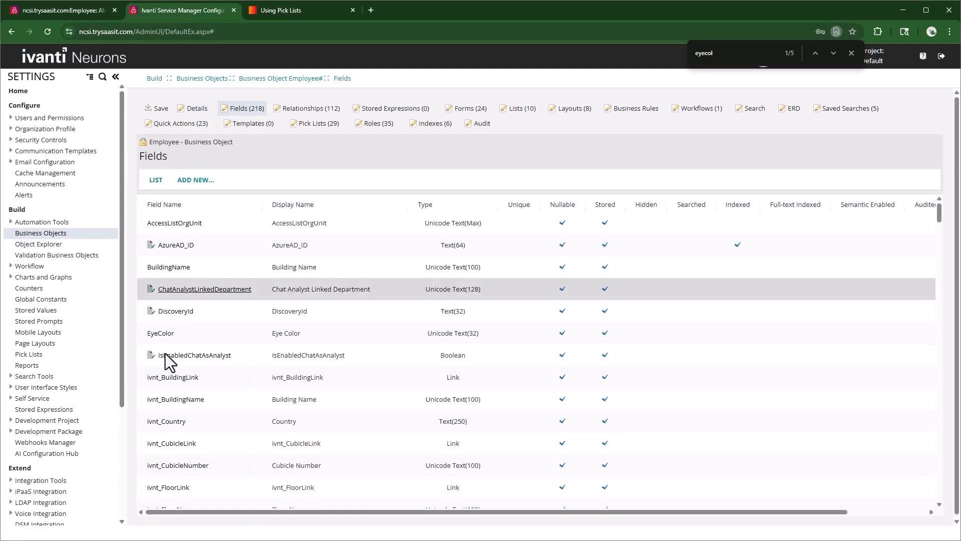
click(164, 334)
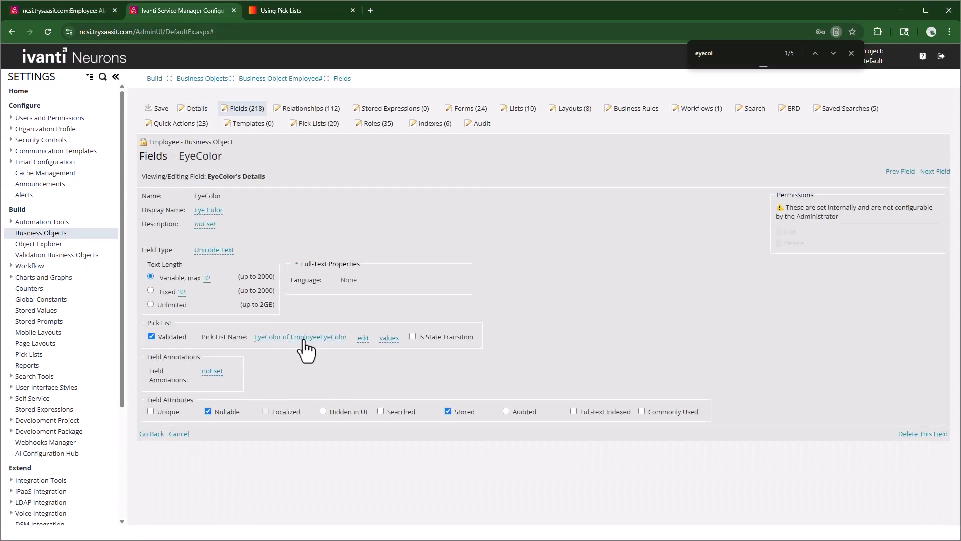
click(303, 339)
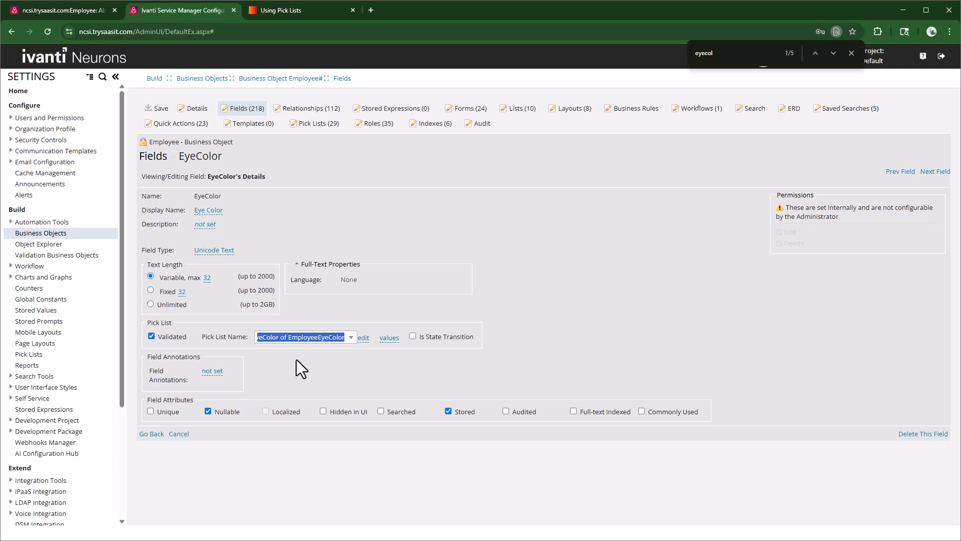
click(275, 238)
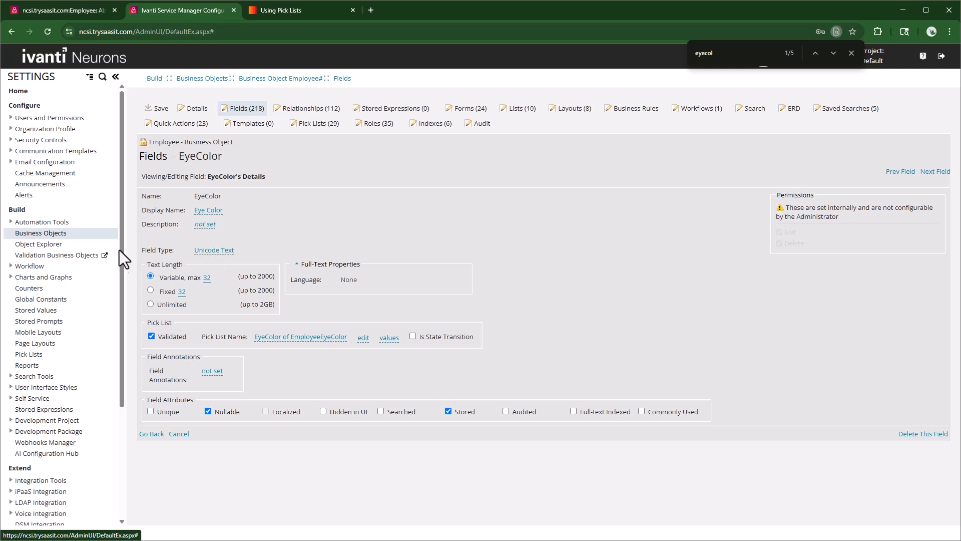
click(181, 441)
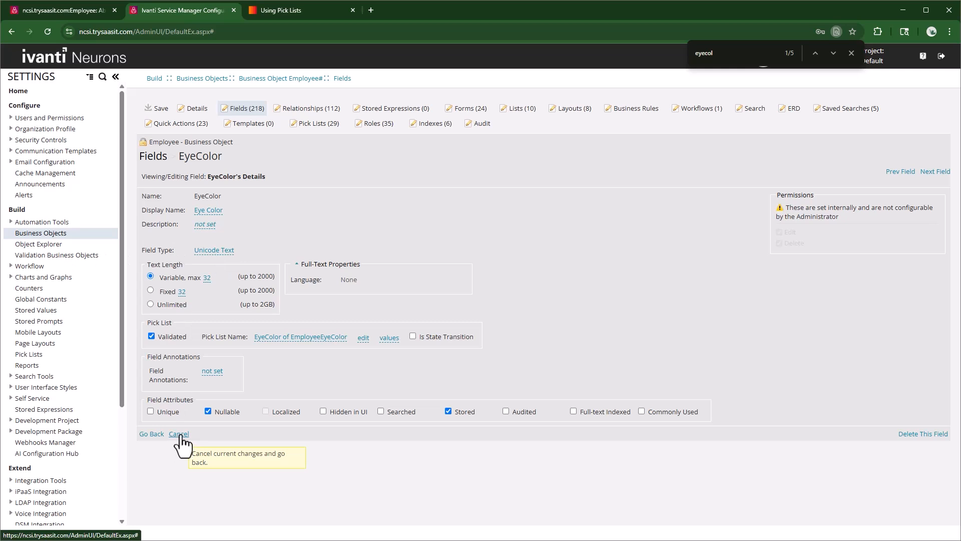